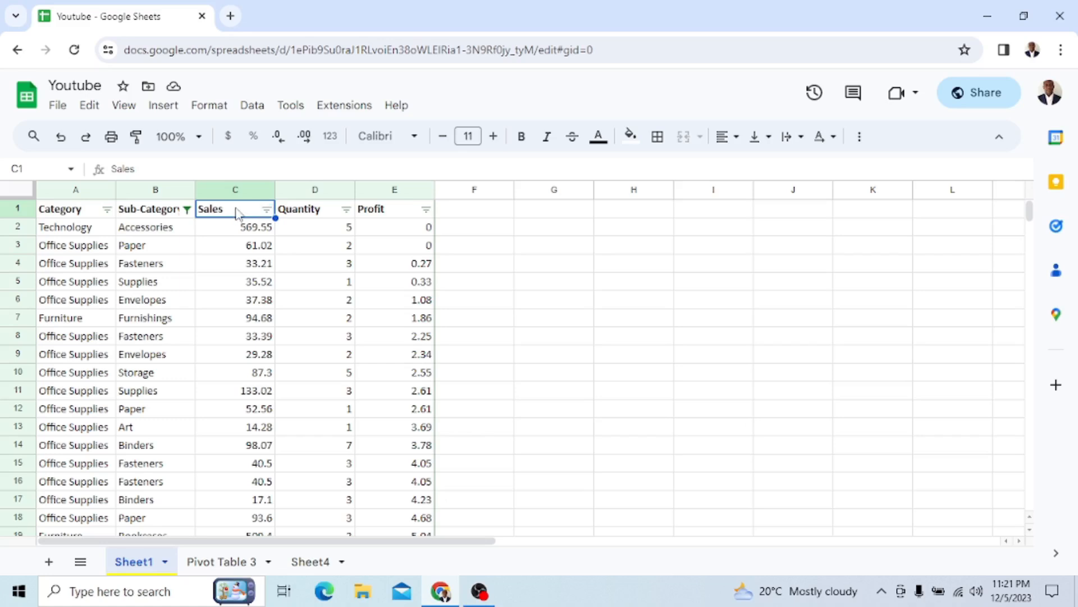
pyautogui.click(322, 209)
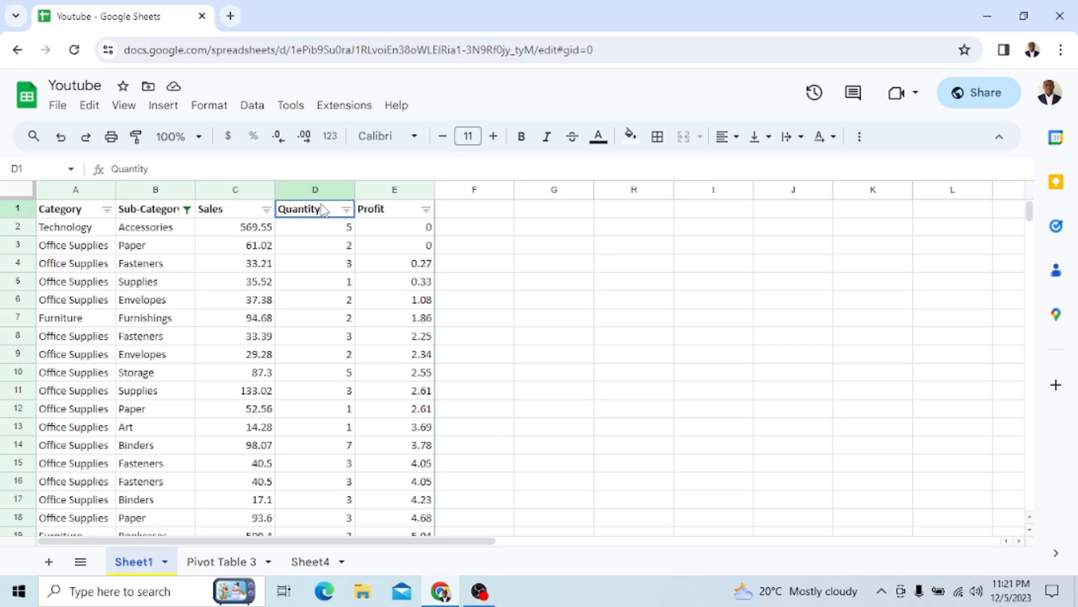
pyautogui.click(383, 212)
pyautogui.click(381, 349)
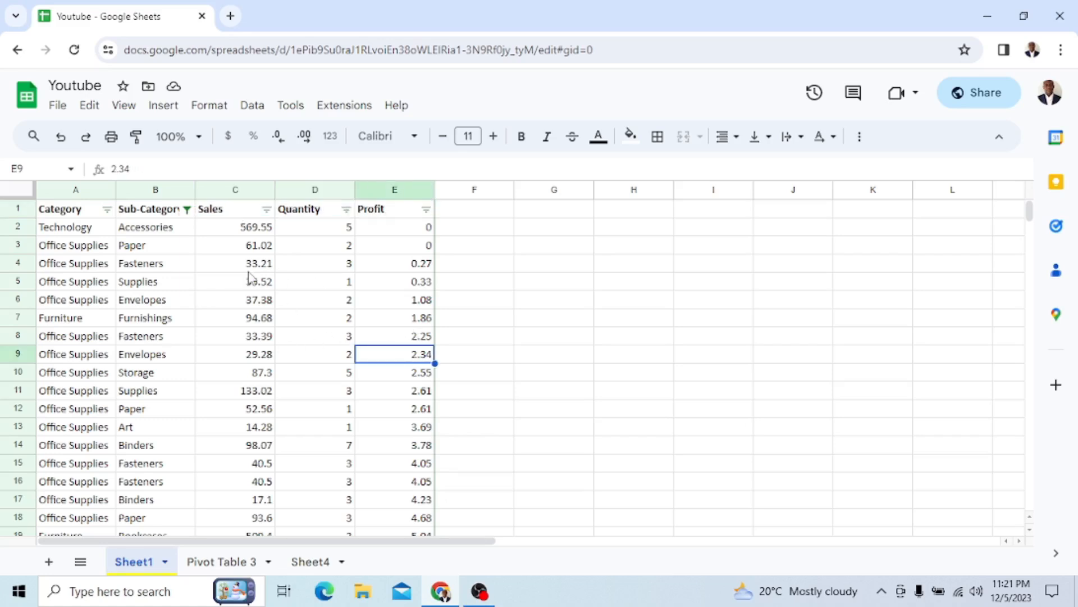
pyautogui.click(166, 106)
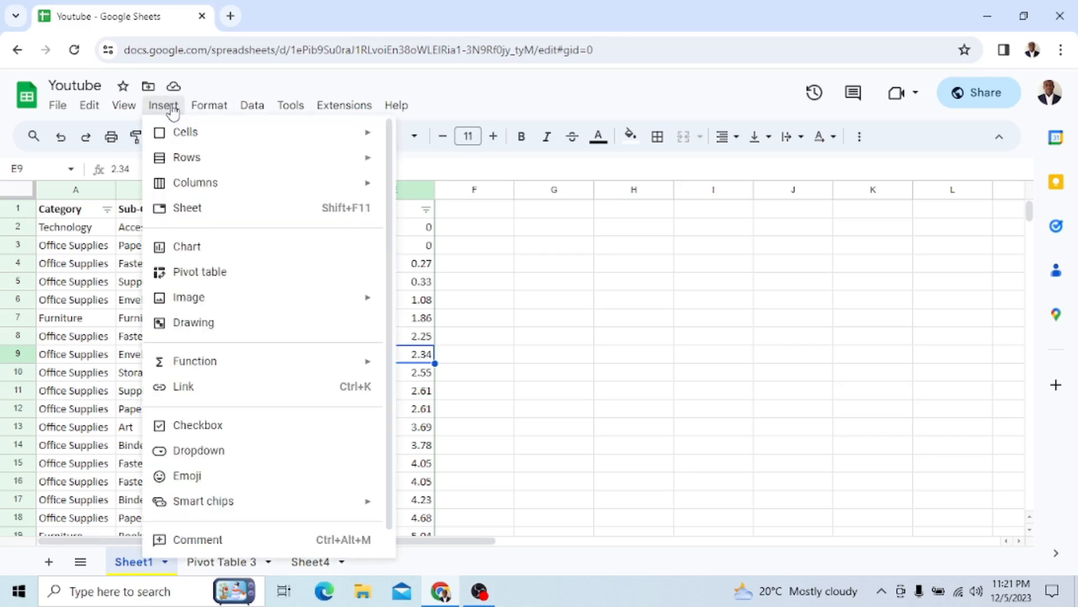
pyautogui.click(507, 327)
# Create a pivot table on a new sheet from the data range Sheet1!A1:E71
pyautogui.click(200, 288)
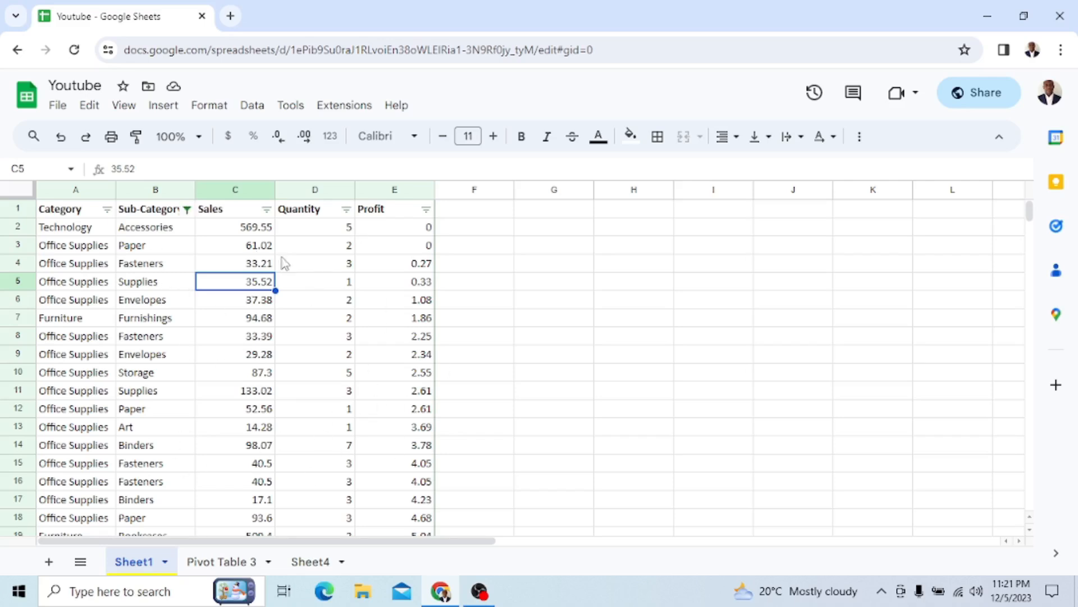
pyautogui.click(163, 106)
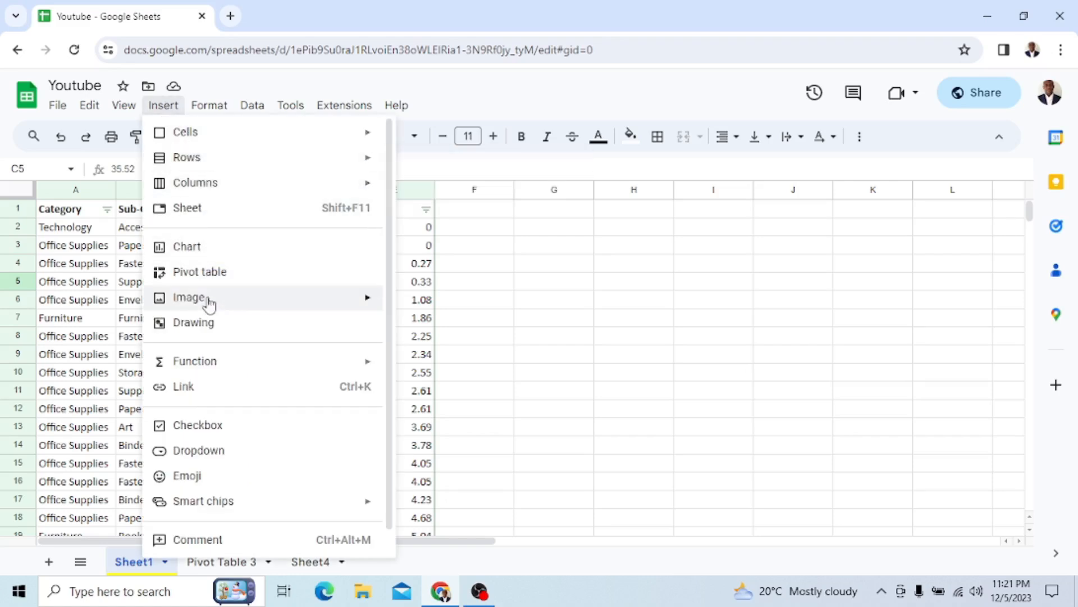
pyautogui.click(211, 275)
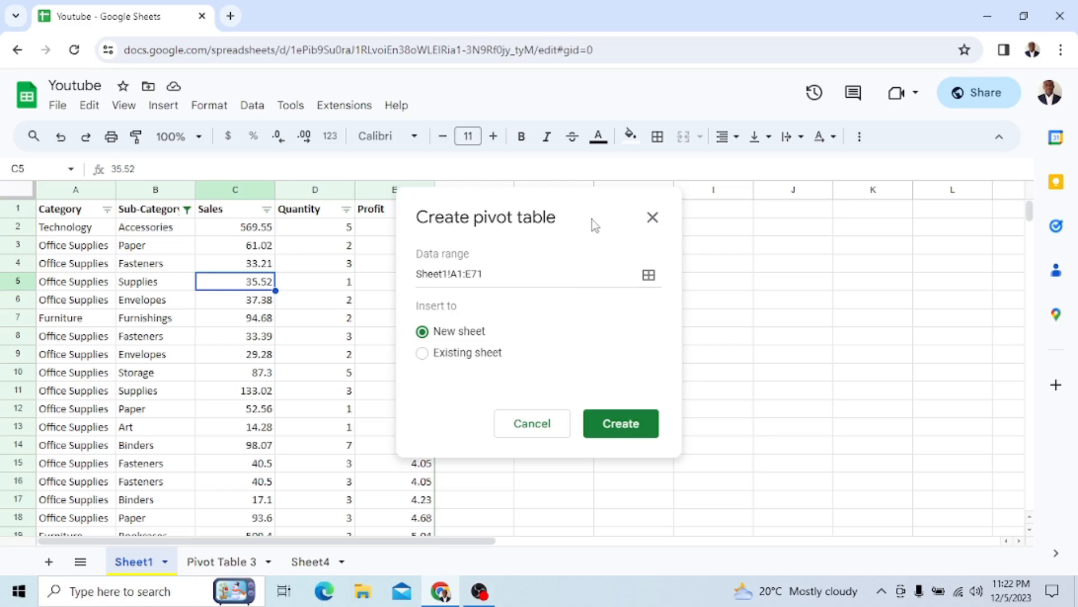
pyautogui.moveTo(594, 223); pyautogui.dragTo(426, 243)
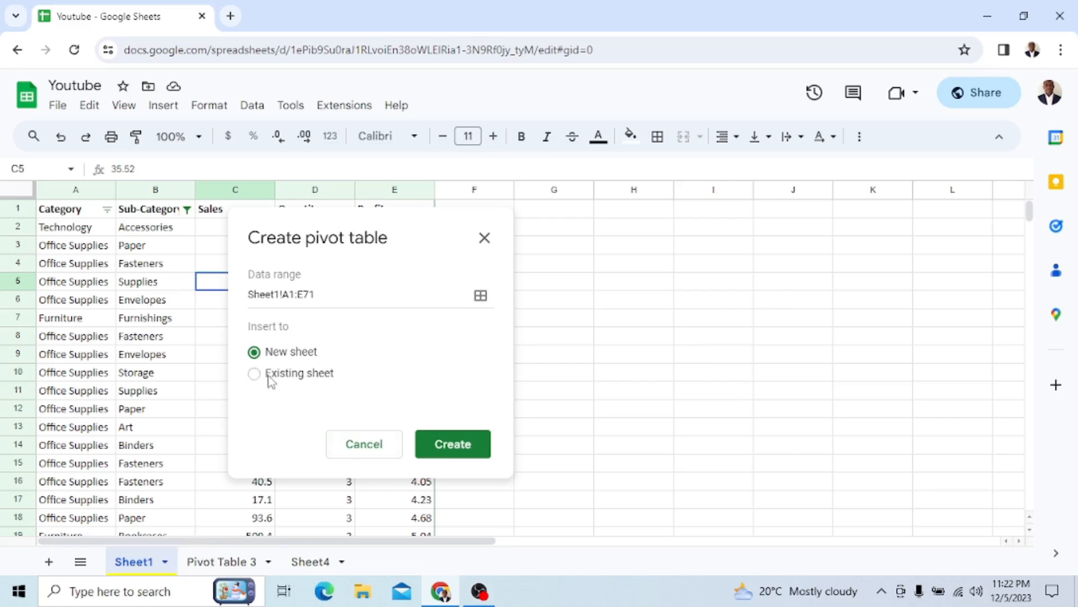
pyautogui.click(453, 444)
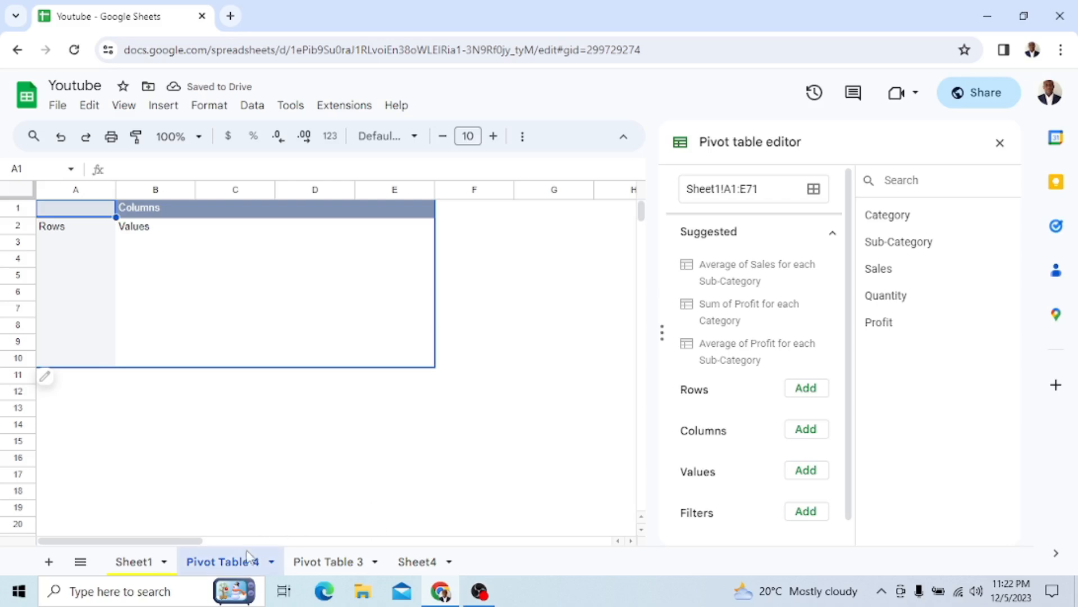
# Delete the old Pivot Table 3 sheet from the spreadsheet
pyautogui.click(140, 566)
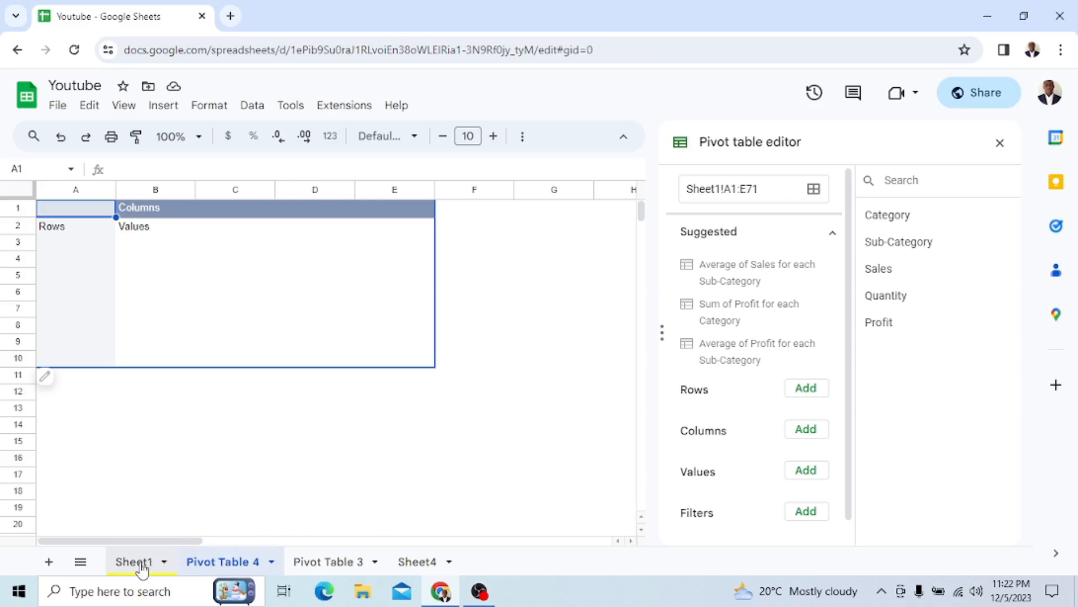
pyautogui.click(220, 563)
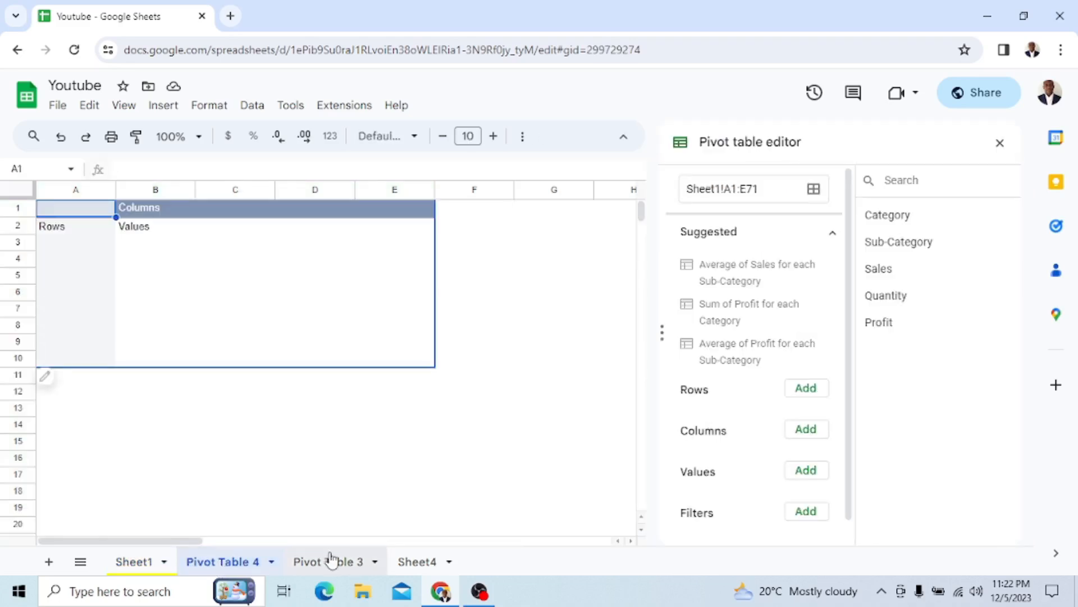
pyautogui.click(333, 562)
pyautogui.rightClick(334, 563)
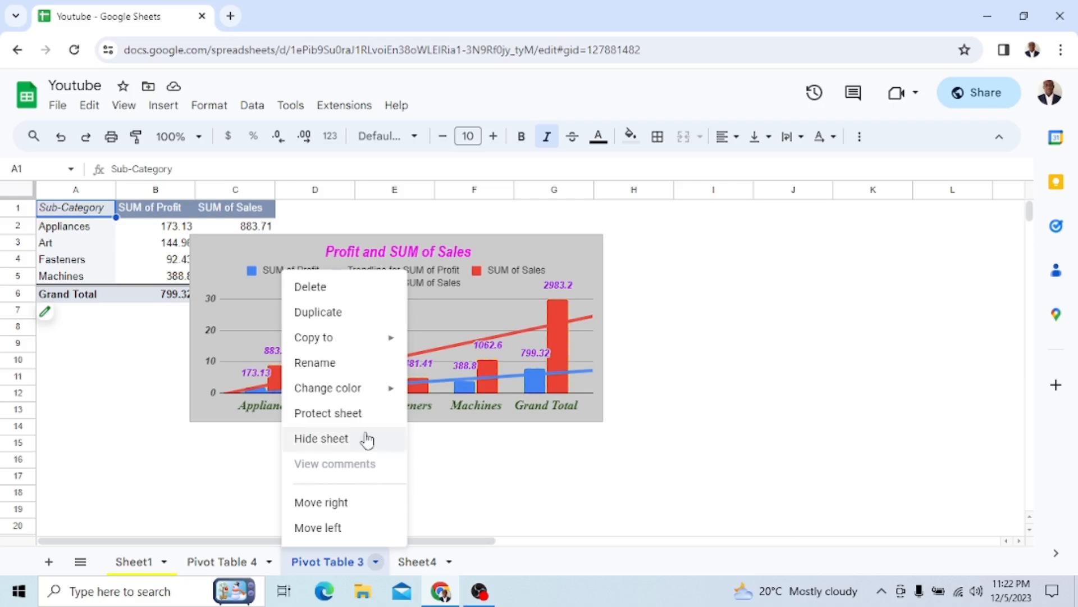
pyautogui.click(310, 288)
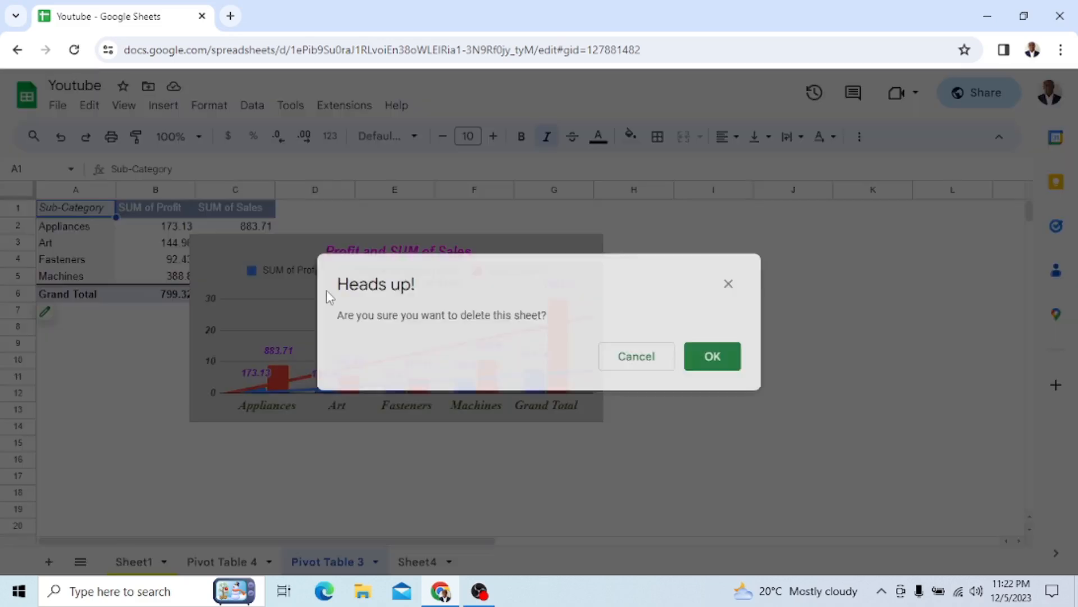
pyautogui.click(713, 367)
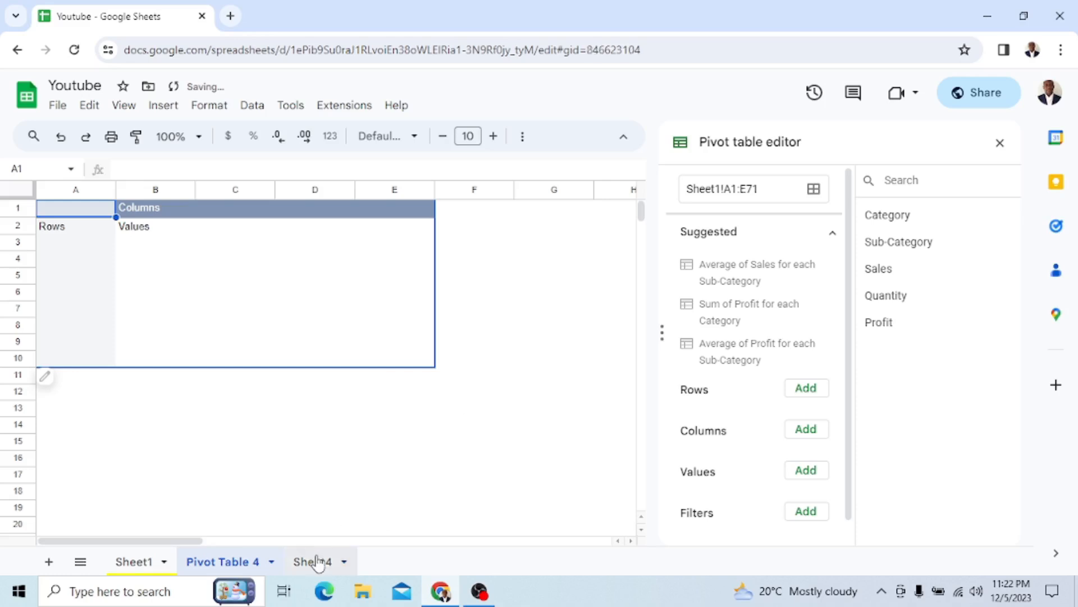
# Delete the unused Sheet4 from the spreadsheet
pyautogui.click(317, 562)
pyautogui.rightClick(317, 562)
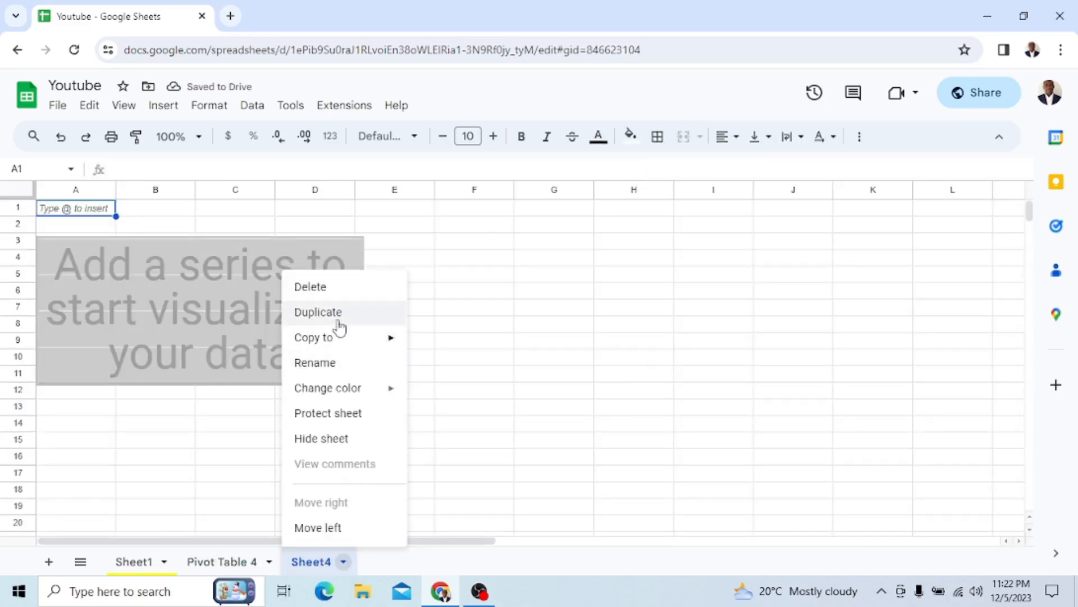
pyautogui.click(331, 287)
pyautogui.click(715, 362)
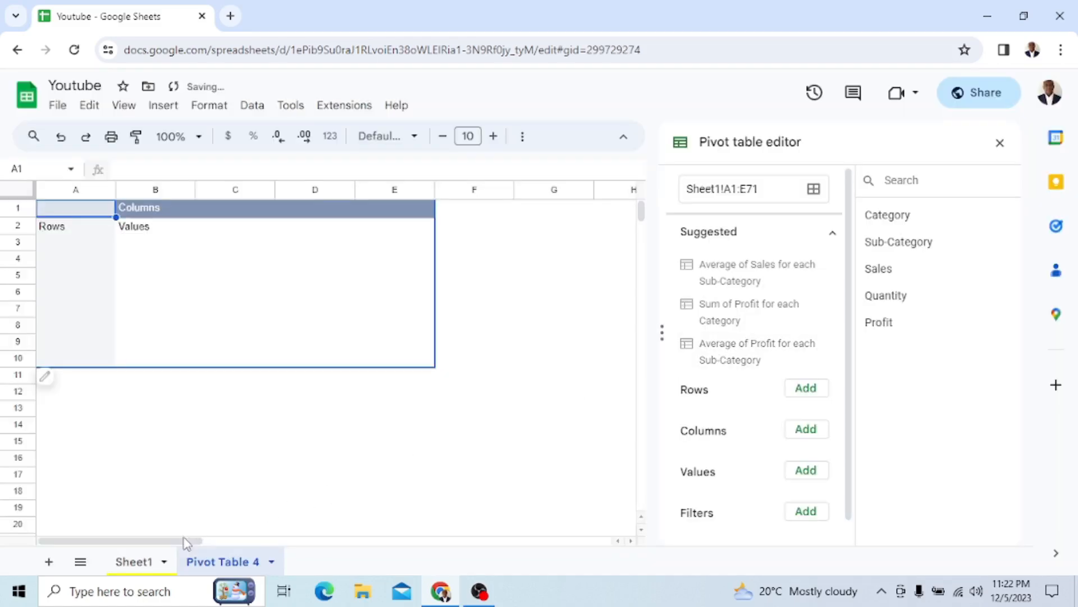
# Examine the source columns on Sheet1 and the suggested layouts and field areas of the empty Pivot Table 4
pyautogui.click(130, 560)
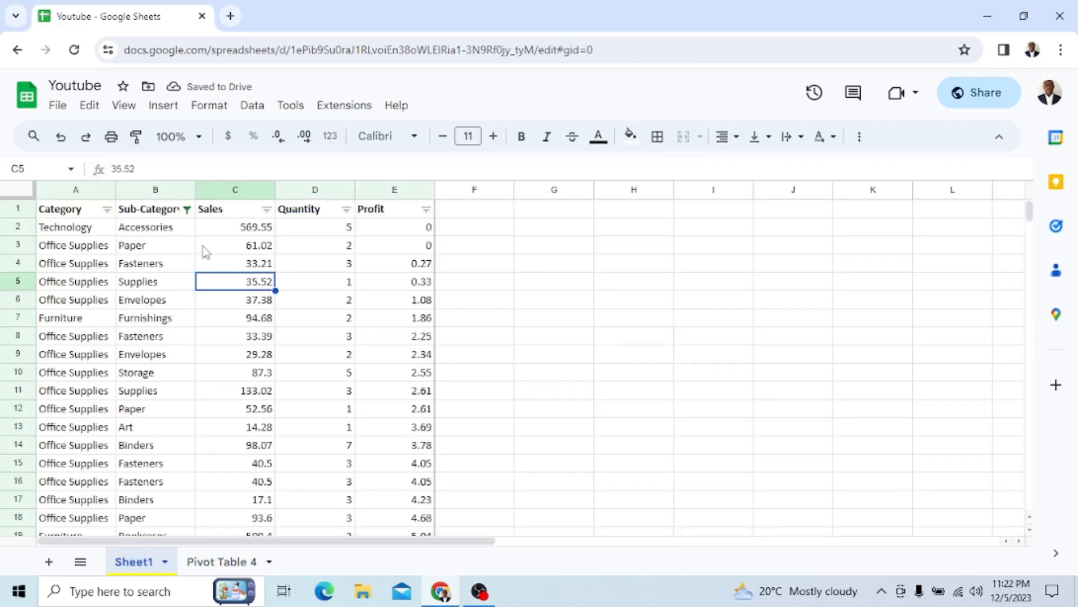
pyautogui.click(212, 563)
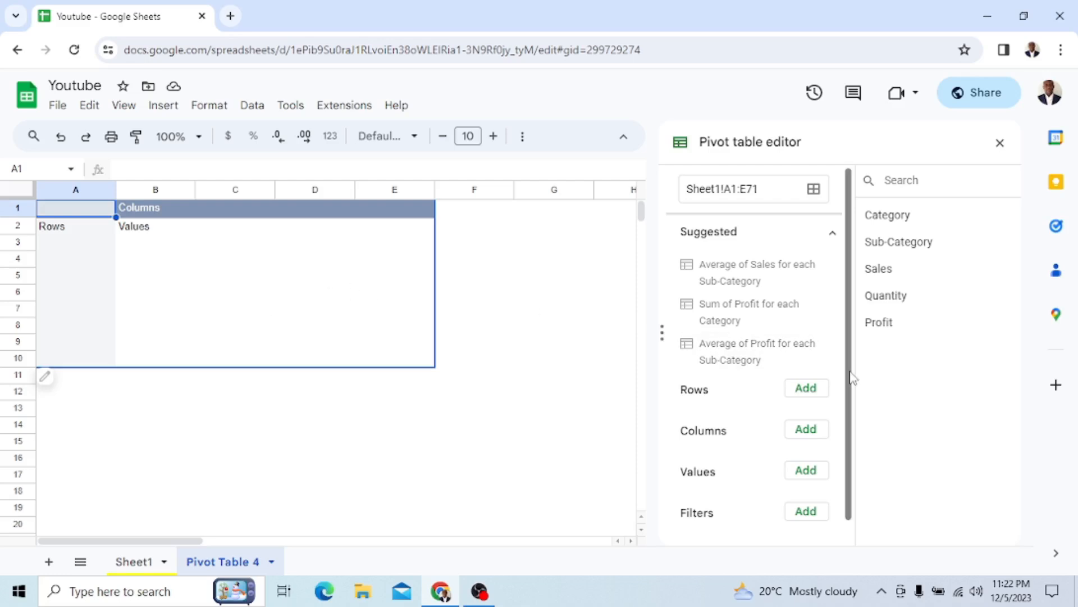
pyautogui.scroll(-1, 780, 344)
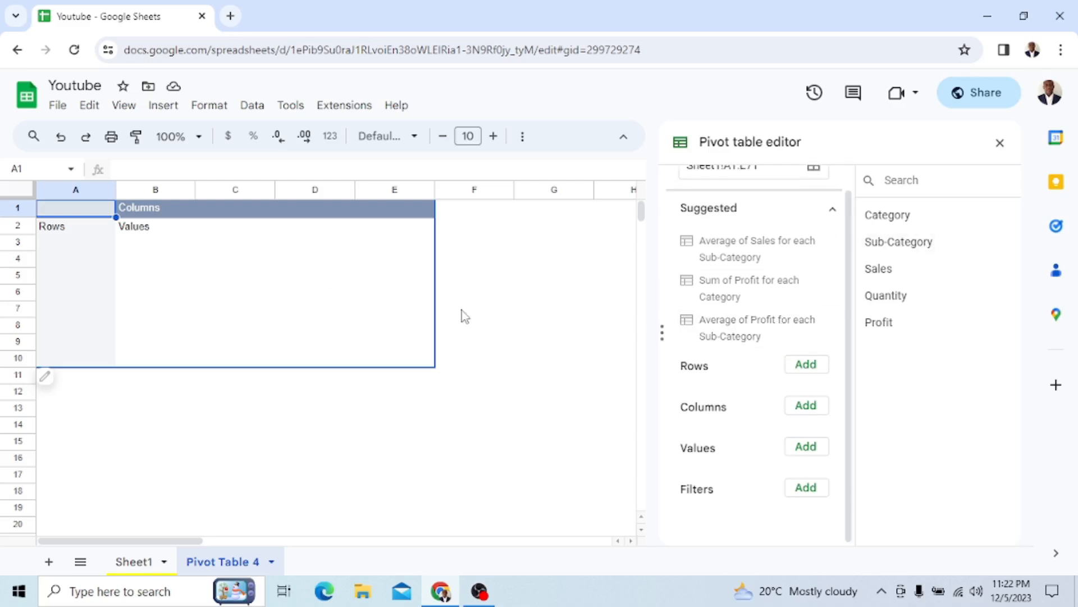
pyautogui.click(117, 569)
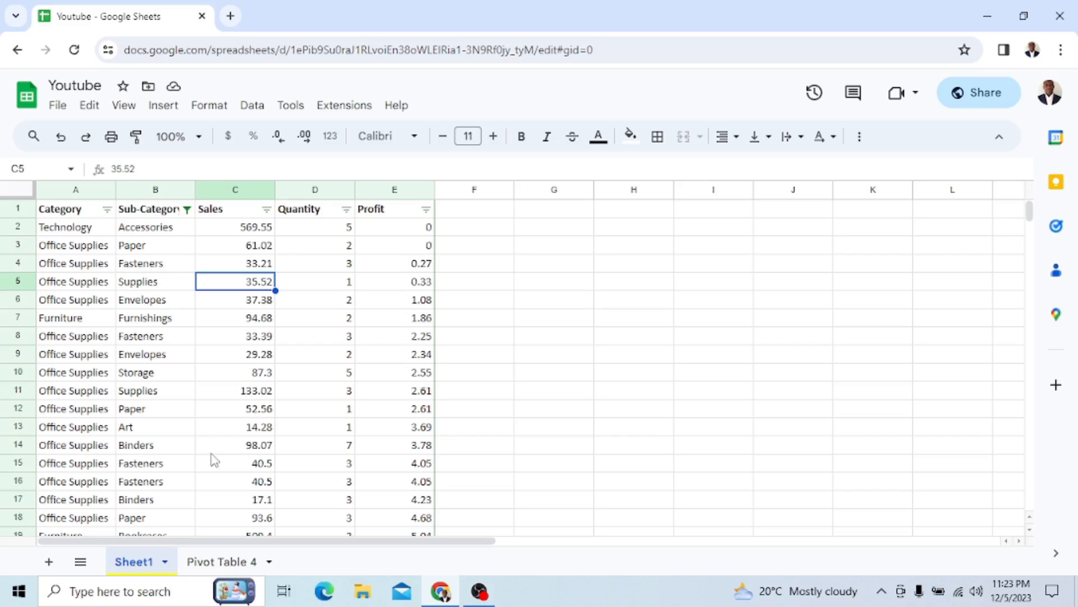
pyautogui.click(219, 562)
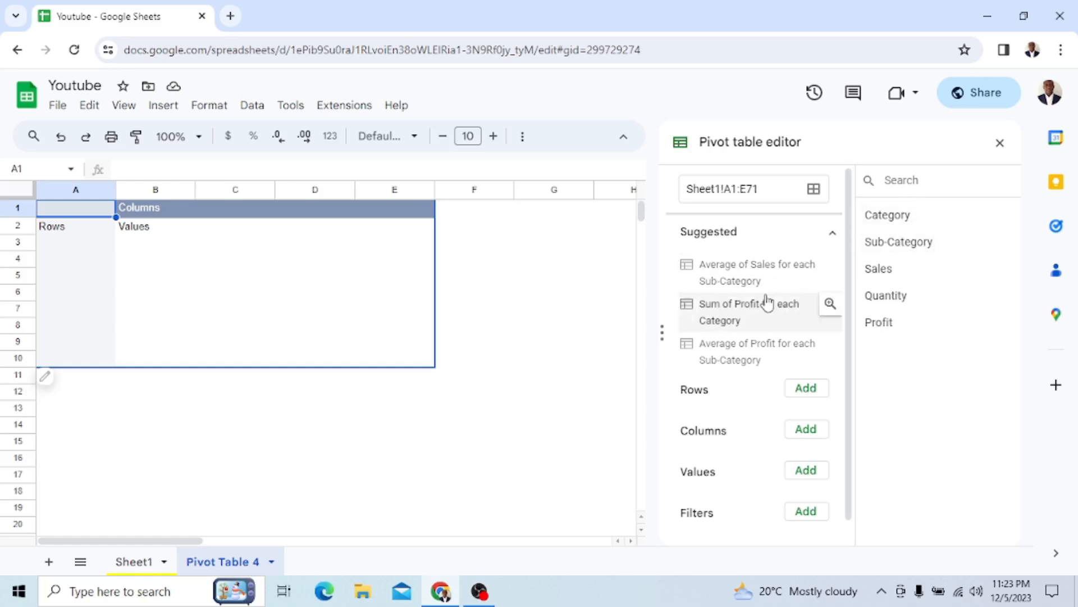
pyautogui.scroll(-1, 768, 303)
pyautogui.scroll(1, 768, 303)
pyautogui.scroll(-1, 741, 280)
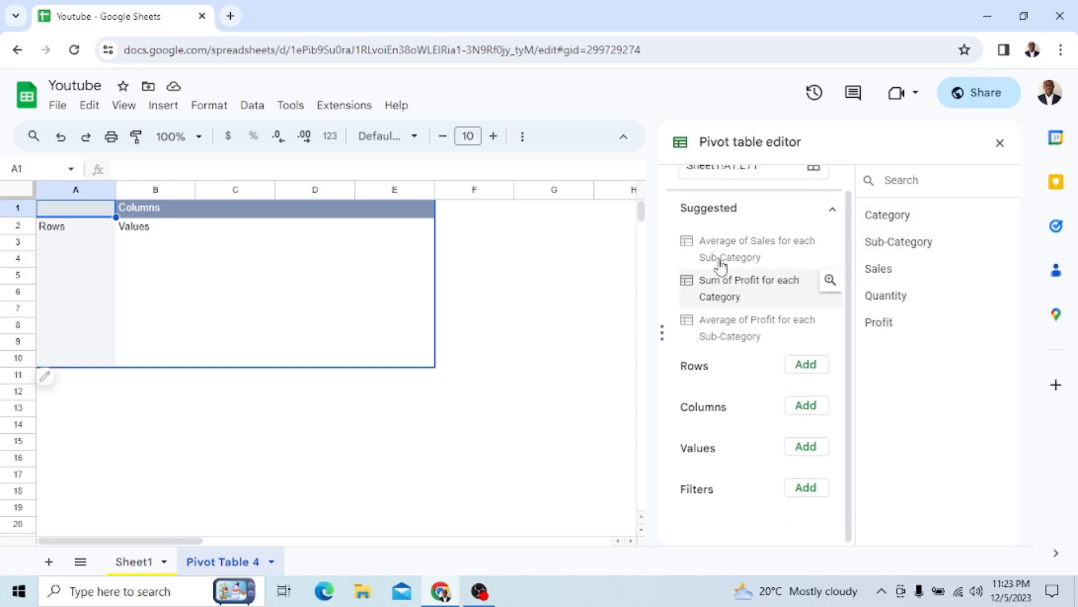
pyautogui.scroll(1, 709, 212)
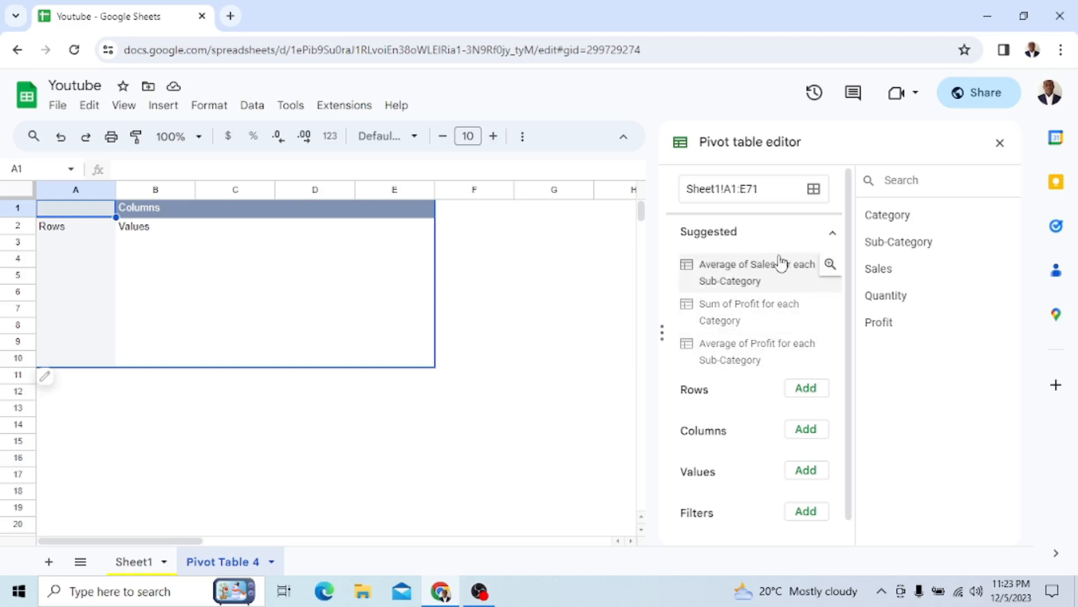
# Collapse the suggested layouts and add Category as the row field of the pivot table
pyautogui.click(834, 237)
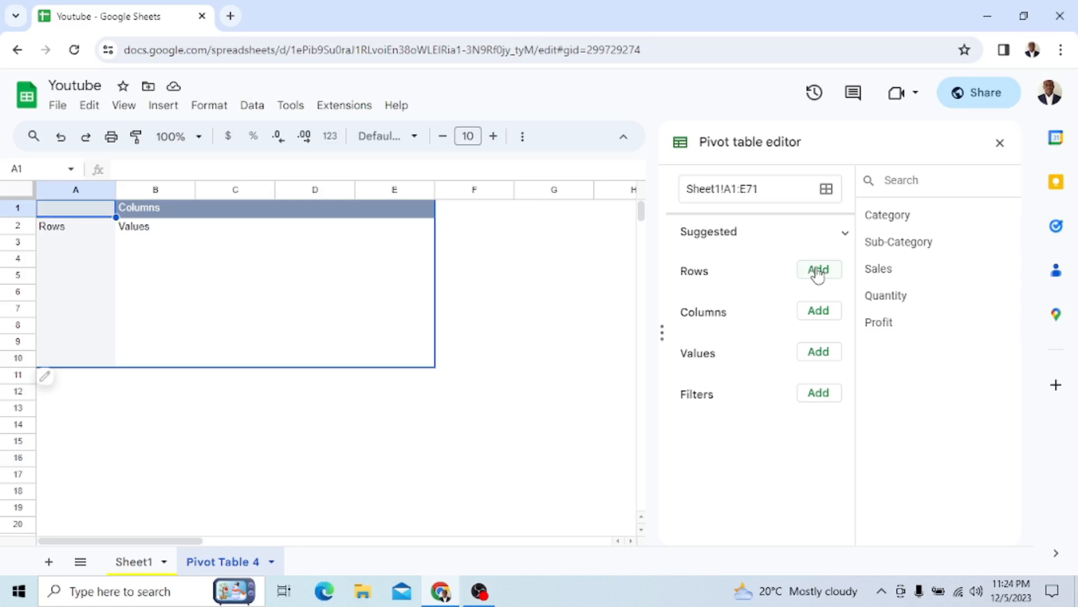
pyautogui.moveTo(893, 218); pyautogui.dragTo(818, 281)
pyautogui.moveTo(881, 243); pyautogui.dragTo(815, 322)
pyautogui.click(818, 270)
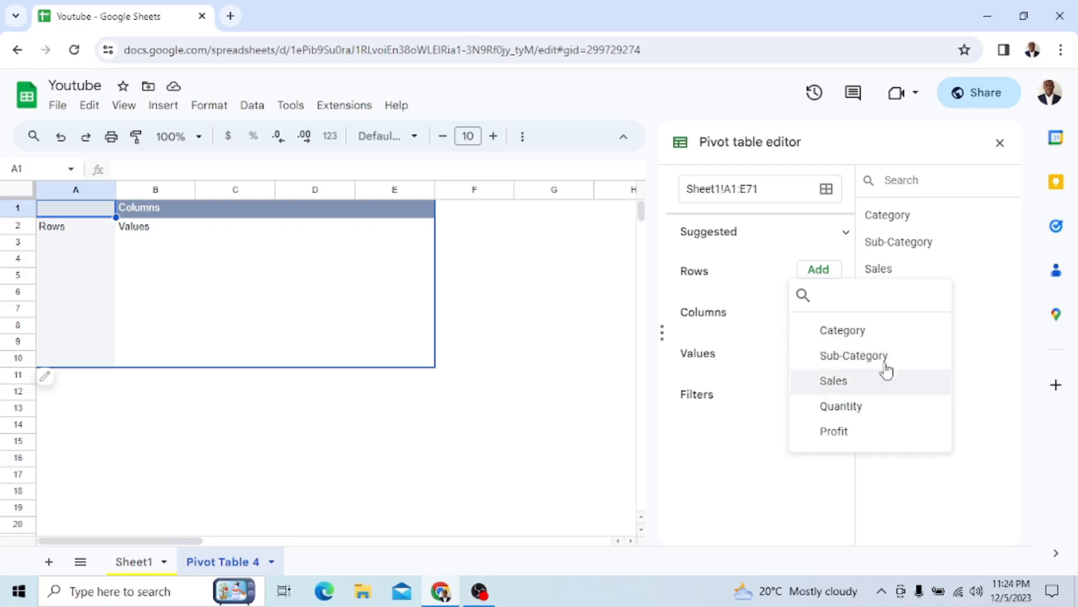
pyautogui.click(842, 331)
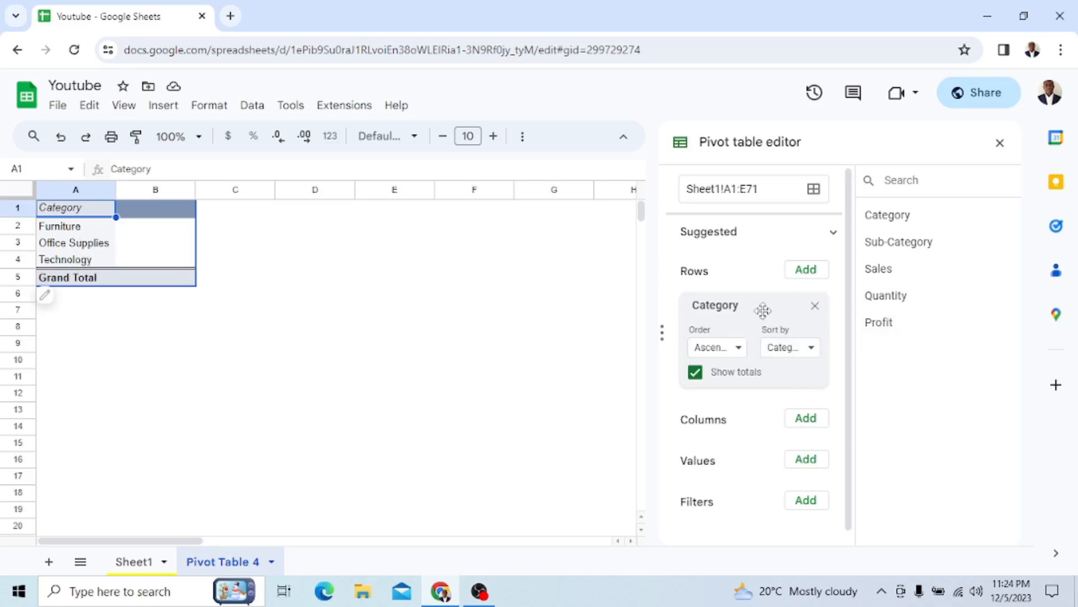
# Add Sales as a value field of the pivot table, summarized by SUM
pyautogui.scroll(-1, 768, 395)
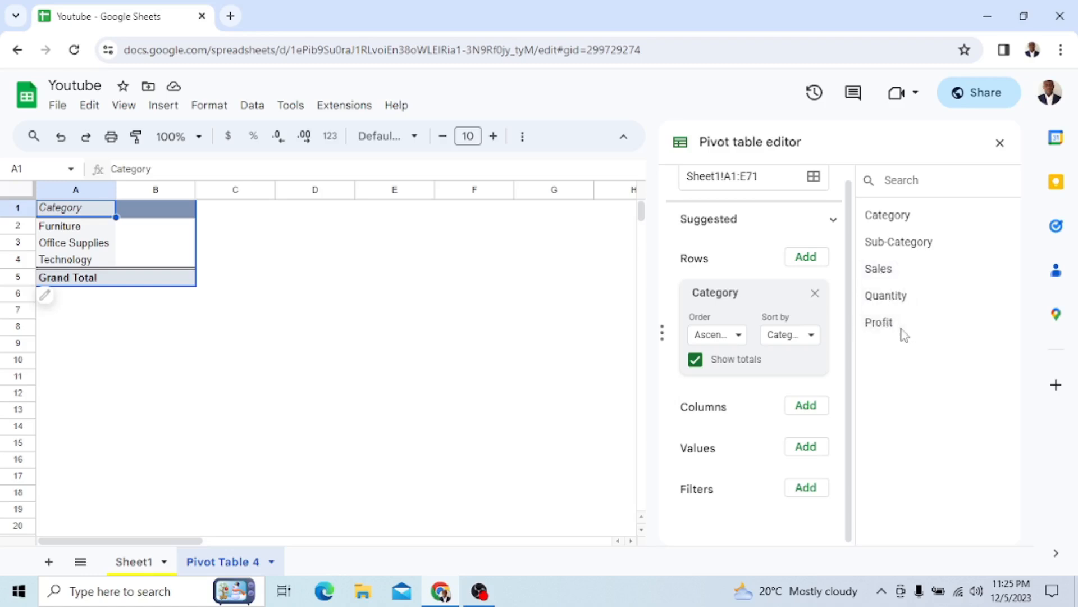
pyautogui.click(807, 448)
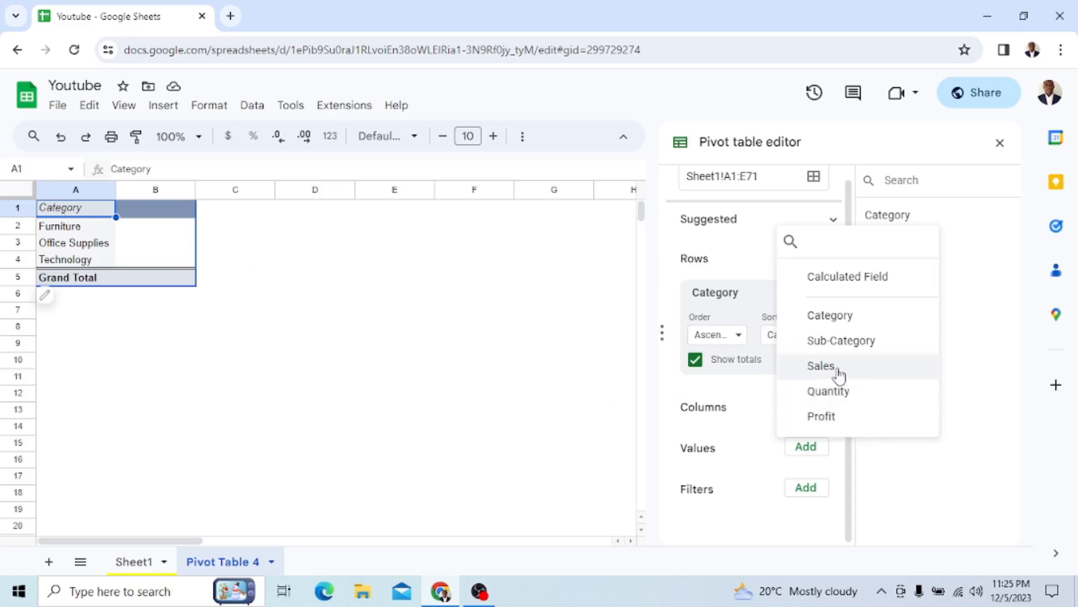
pyautogui.click(821, 365)
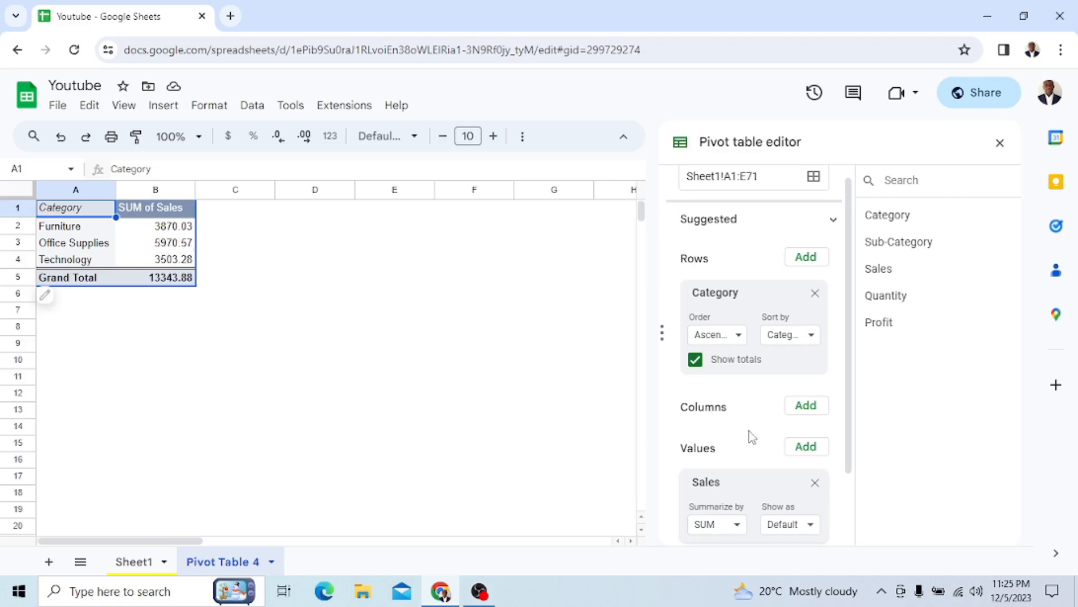
# Add Profit as a second value field of the pivot table, summarized by SUM
pyautogui.scroll(-2, 749, 431)
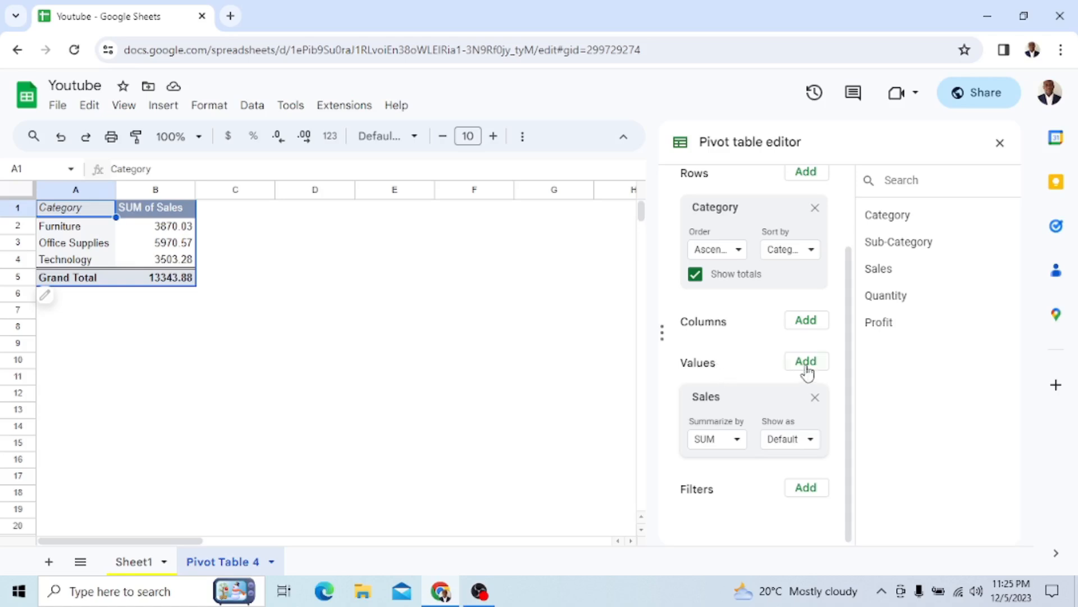
pyautogui.click(807, 366)
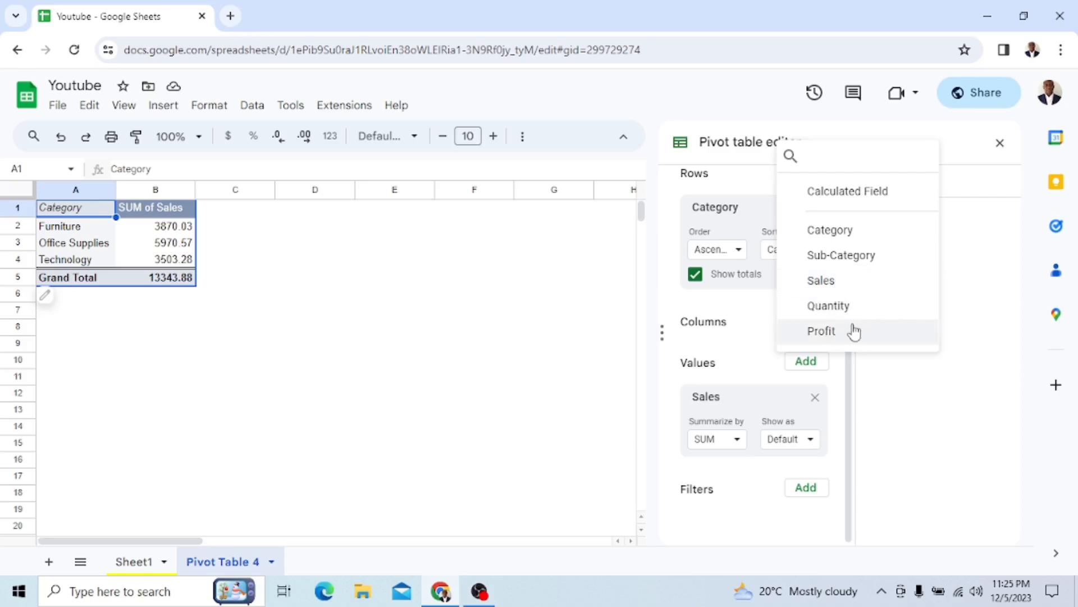
pyautogui.click(835, 337)
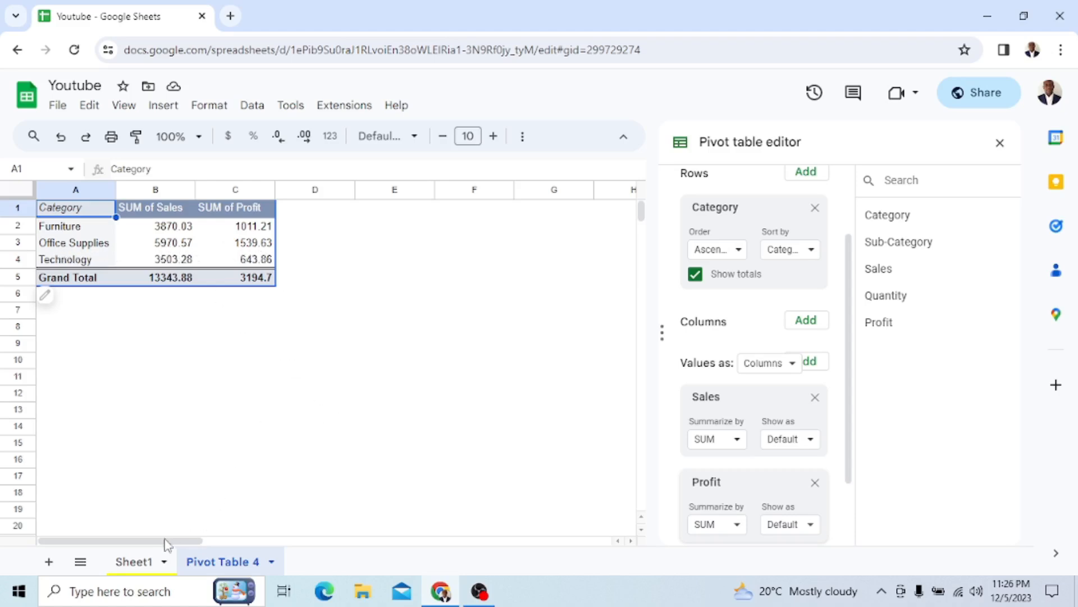
# Review the raw records on Sheet1 for comparison with the summary, and return to the Pivot Table 4 sheet
pyautogui.click(139, 563)
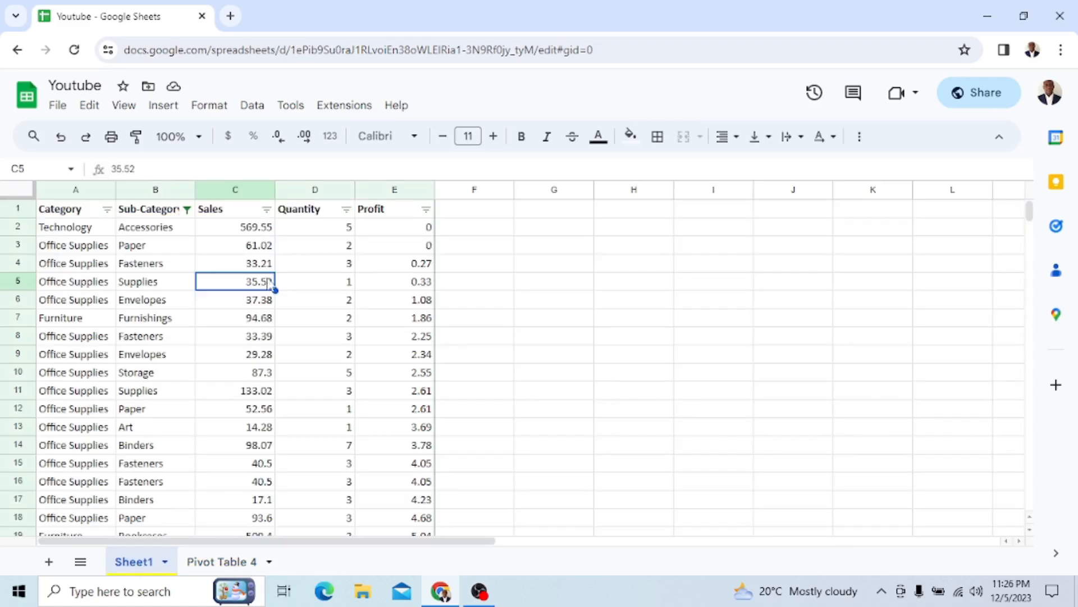
pyautogui.click(254, 319)
pyautogui.click(159, 281)
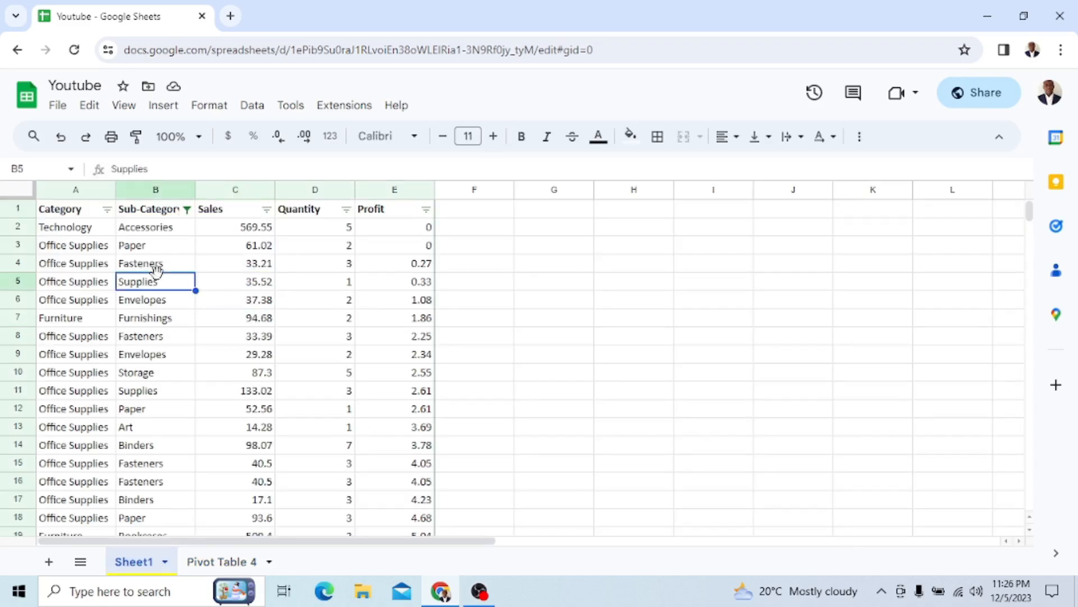
pyautogui.click(296, 286)
pyautogui.click(140, 281)
pyautogui.click(164, 359)
pyautogui.scroll(-3, 165, 365)
pyautogui.scroll(3, 166, 369)
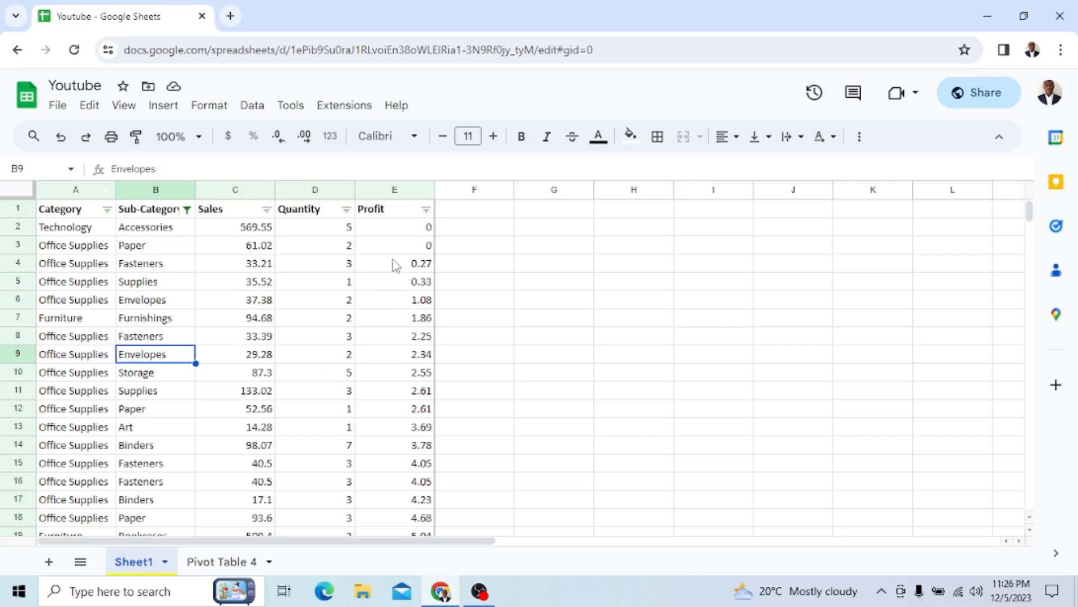
pyautogui.click(215, 568)
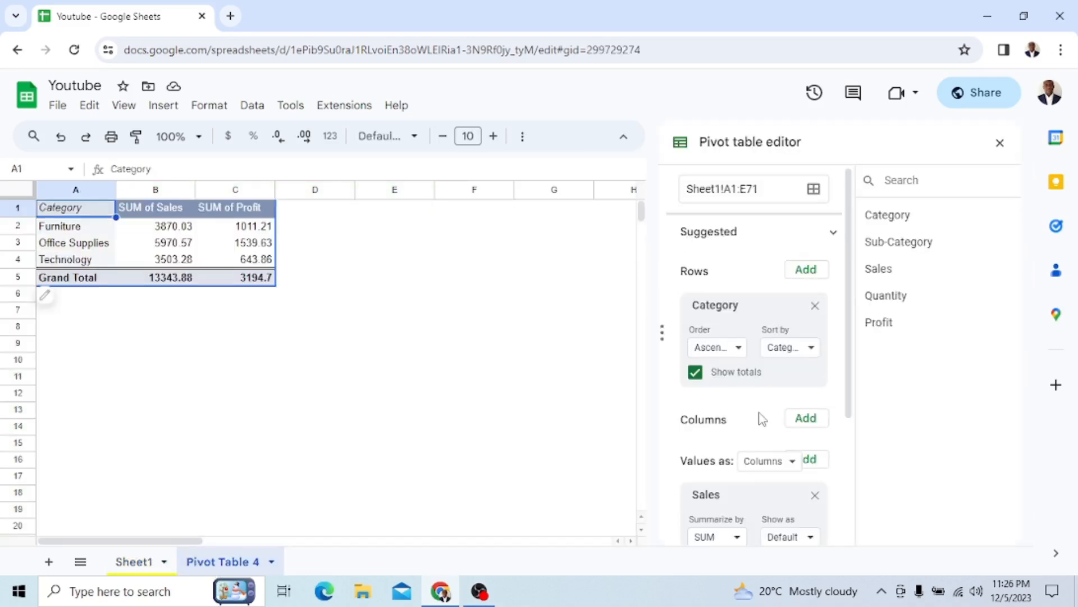
# Remove the Category field from the rows of the pivot table
pyautogui.scroll(-3, 760, 419)
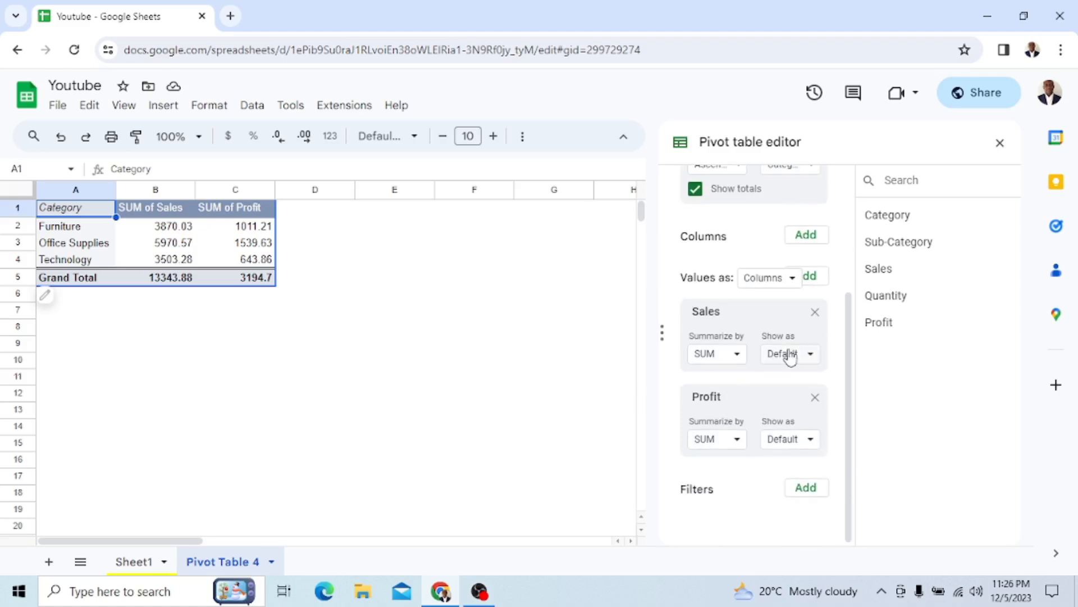
pyautogui.scroll(3, 788, 353)
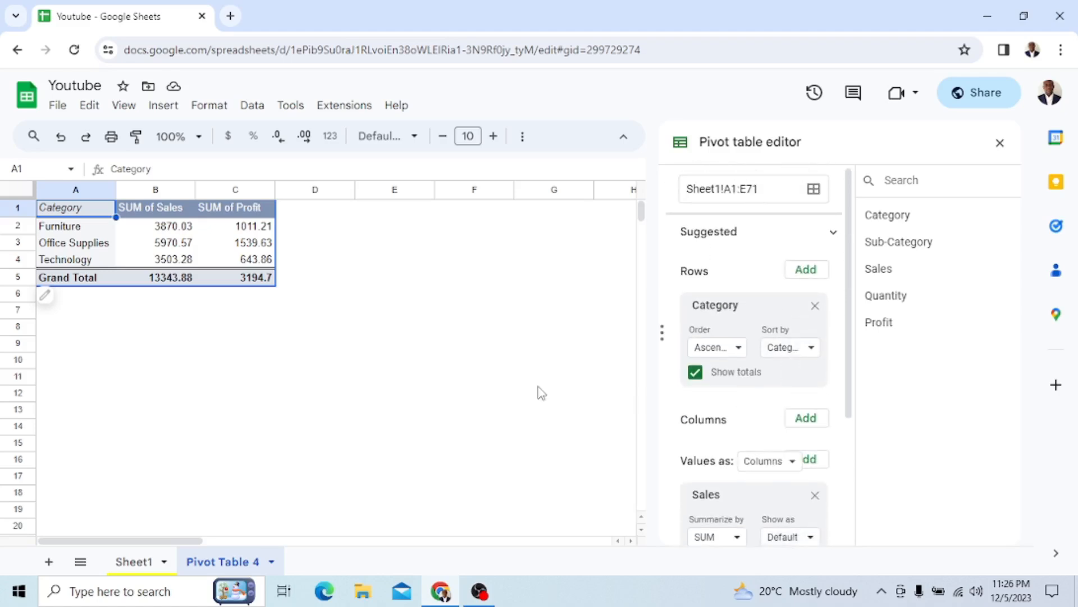
pyautogui.scroll(-2, 539, 392)
pyautogui.scroll(2, 539, 392)
pyautogui.scroll(-3, 770, 420)
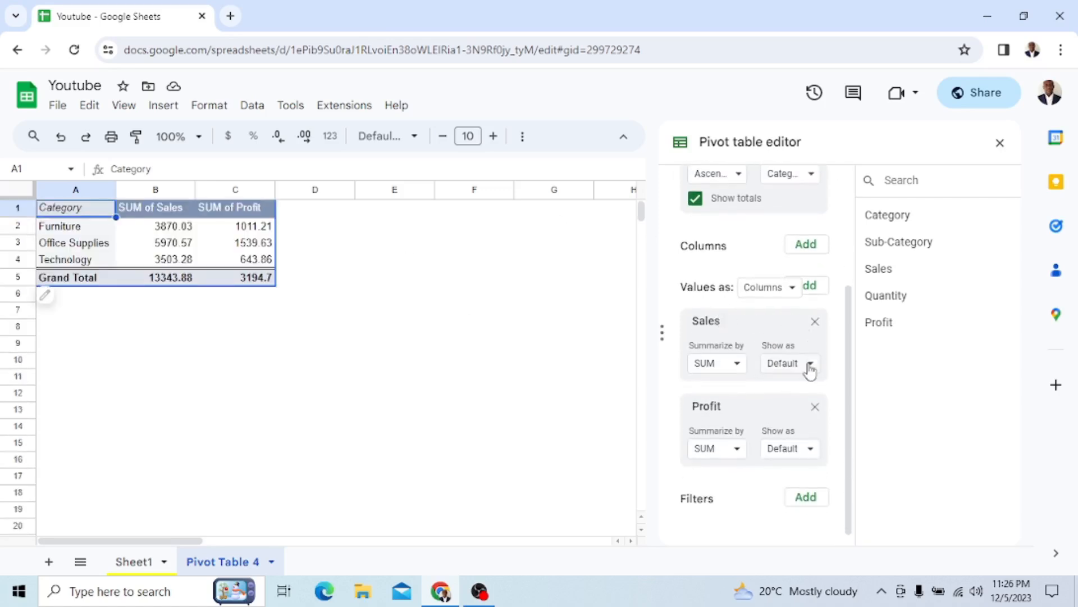
pyautogui.scroll(3, 753, 417)
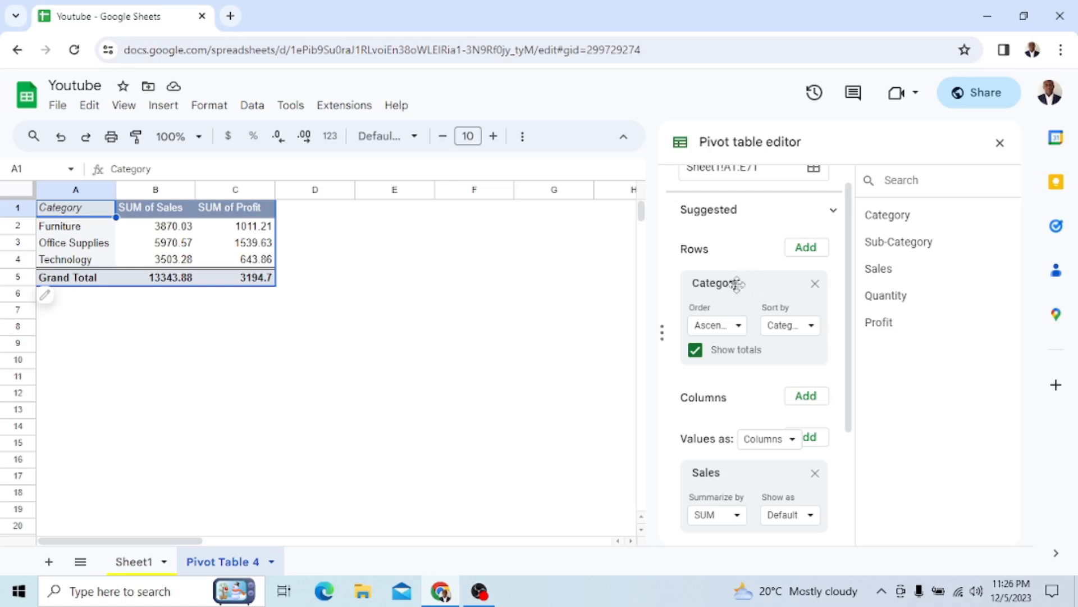
pyautogui.click(815, 284)
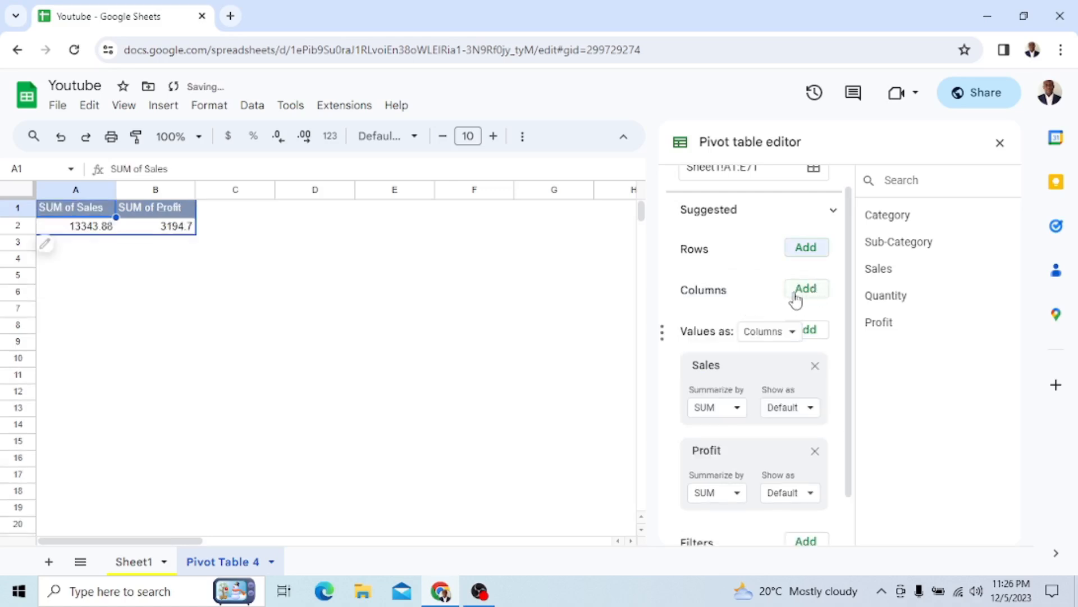
# Try Sub-Category as the column field of the pivot table, and remove it again
pyautogui.click(809, 290)
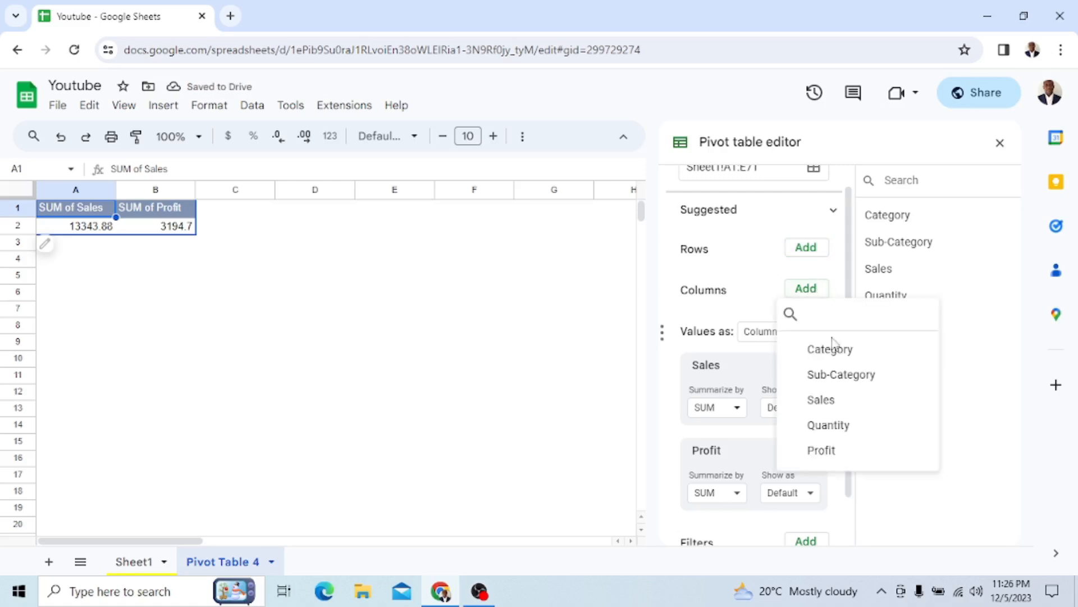
pyautogui.click(853, 375)
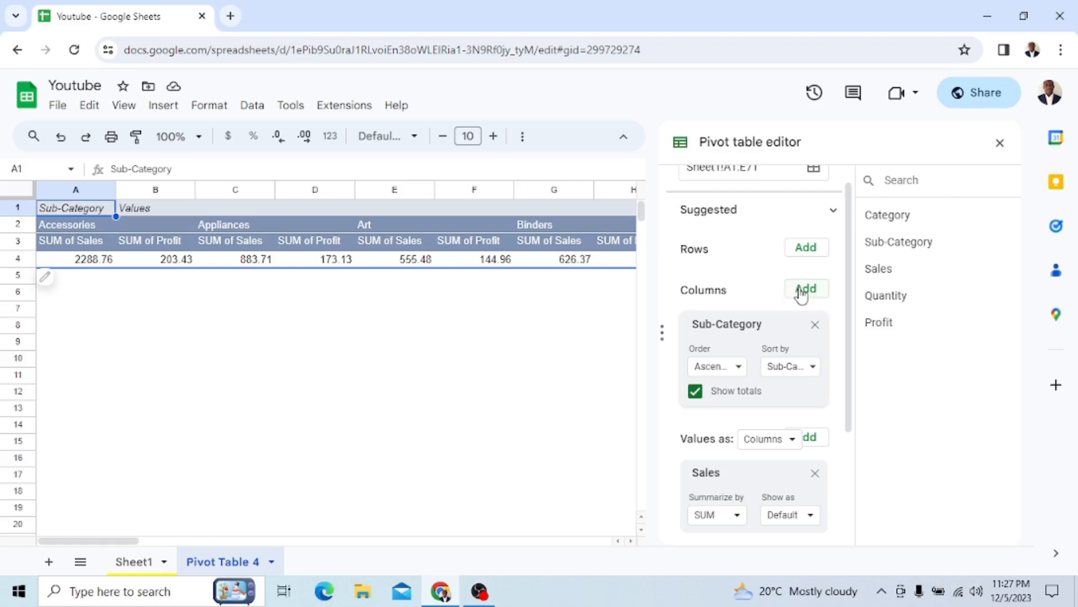
pyautogui.click(815, 325)
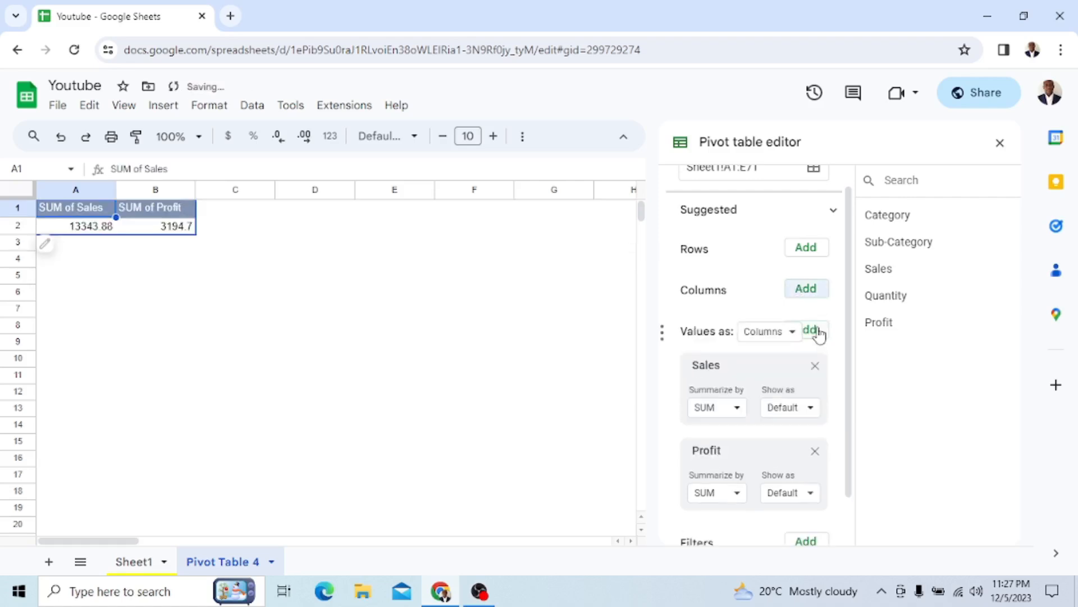
# Add Sub-Category as the row field of the pivot table
pyautogui.click(813, 257)
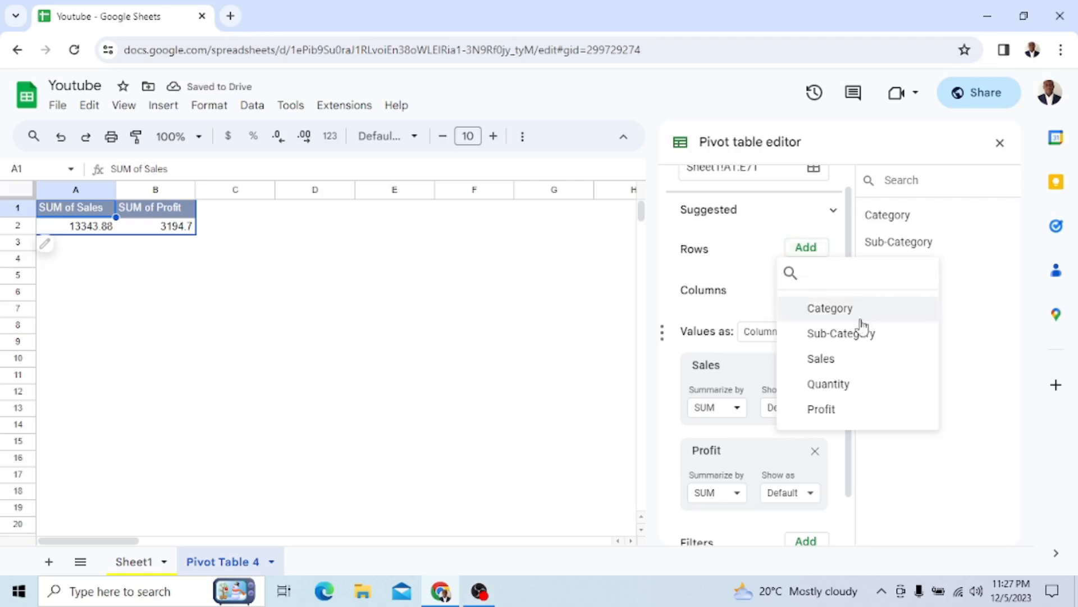
pyautogui.click(840, 334)
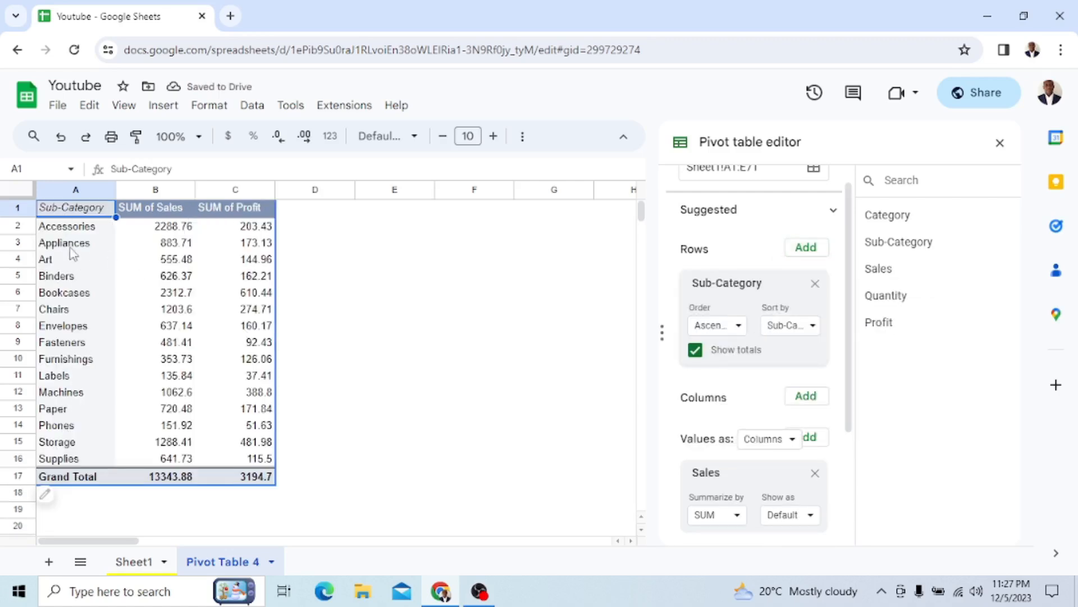
pyautogui.scroll(-1, 72, 409)
pyautogui.scroll(1, 72, 409)
# Add a filter on the Sub-Category field to the pivot table
pyautogui.scroll(-3, 752, 400)
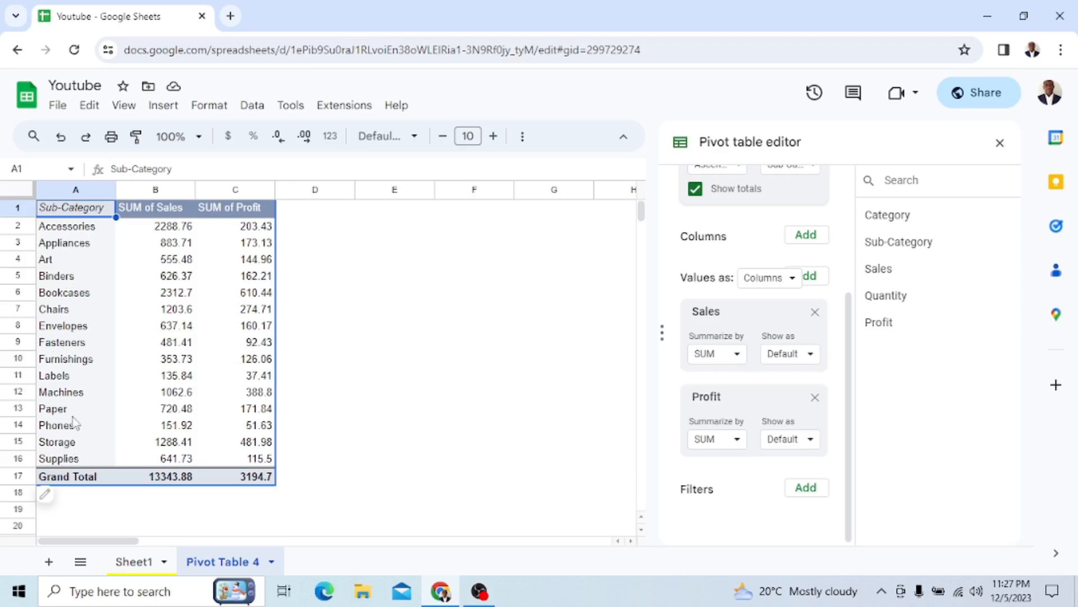
pyautogui.click(802, 490)
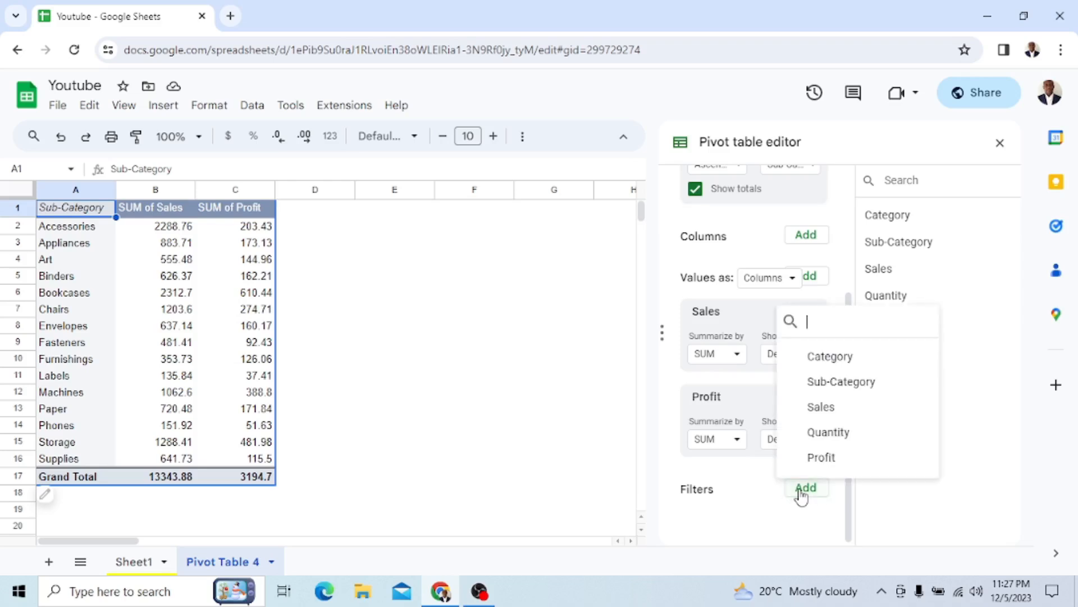
pyautogui.click(843, 382)
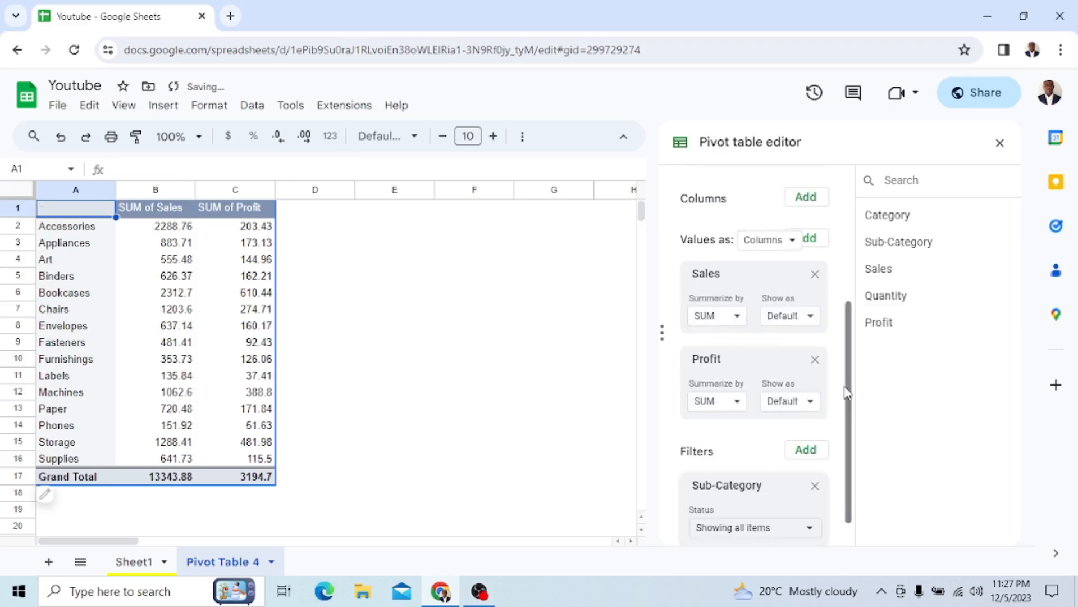
pyautogui.scroll(-1, 741, 505)
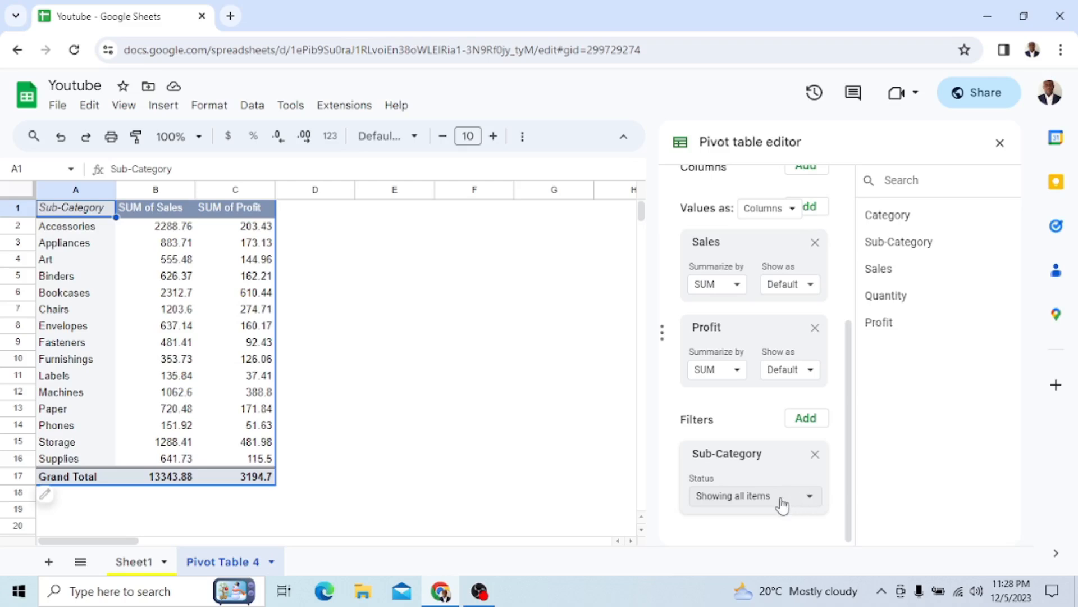
# Edit the Sub-Category filter by values, excluding Paper and Labels while keeping Storage and Supplies
pyautogui.click(809, 497)
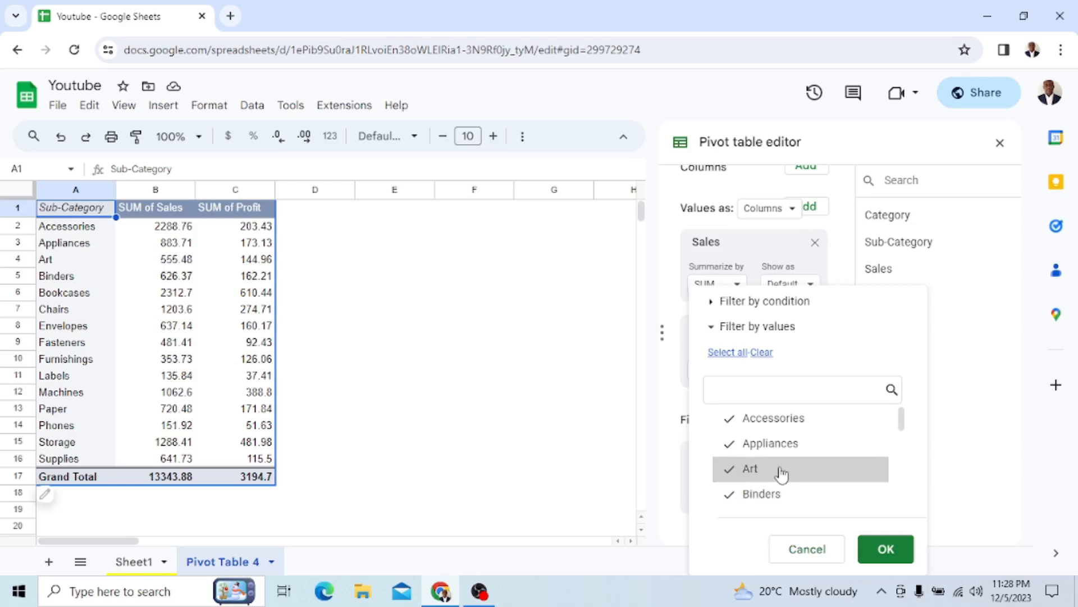
pyautogui.scroll(-3, 782, 474)
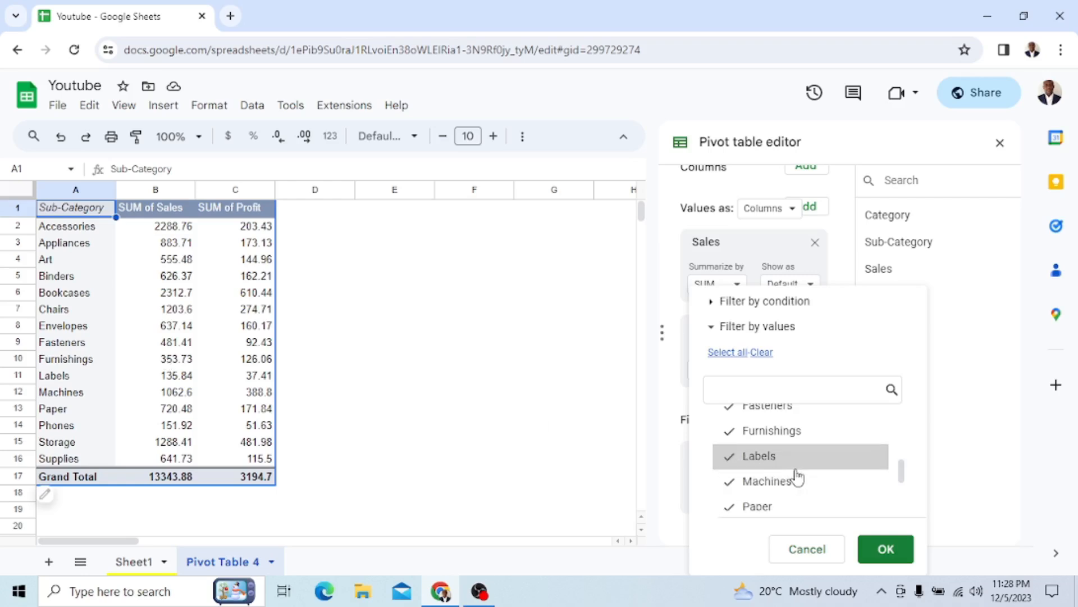
pyautogui.scroll(3, 797, 478)
pyautogui.scroll(-6, 798, 478)
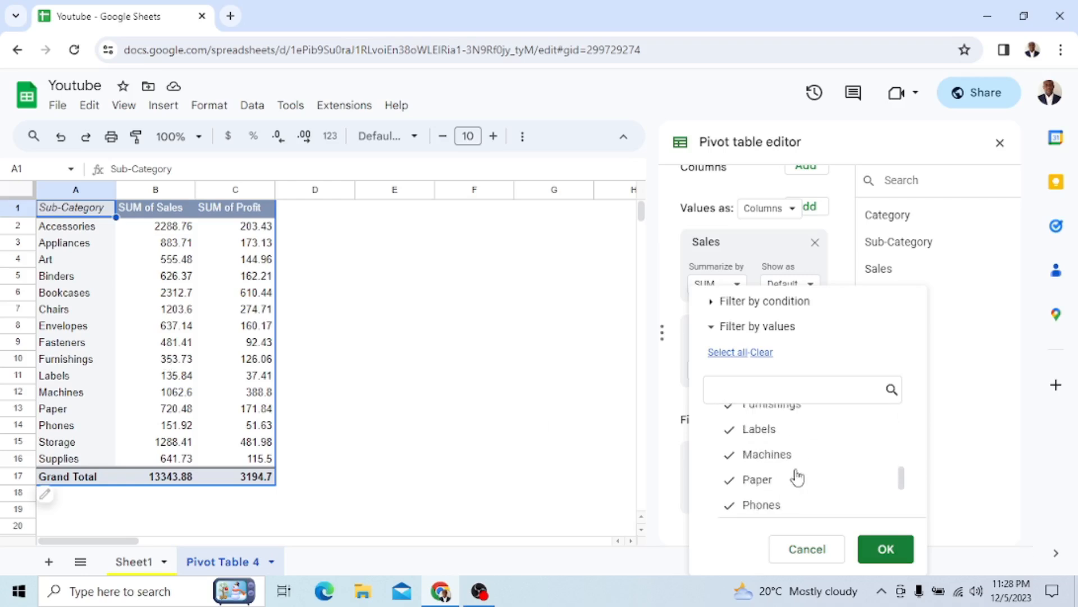
pyautogui.click(755, 475)
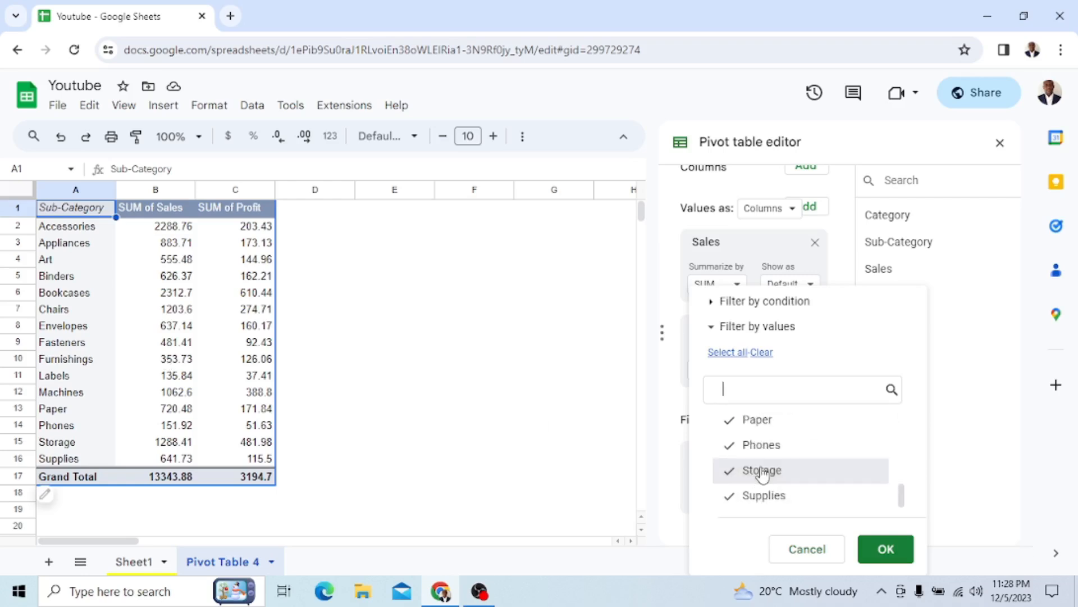
pyautogui.click(765, 476)
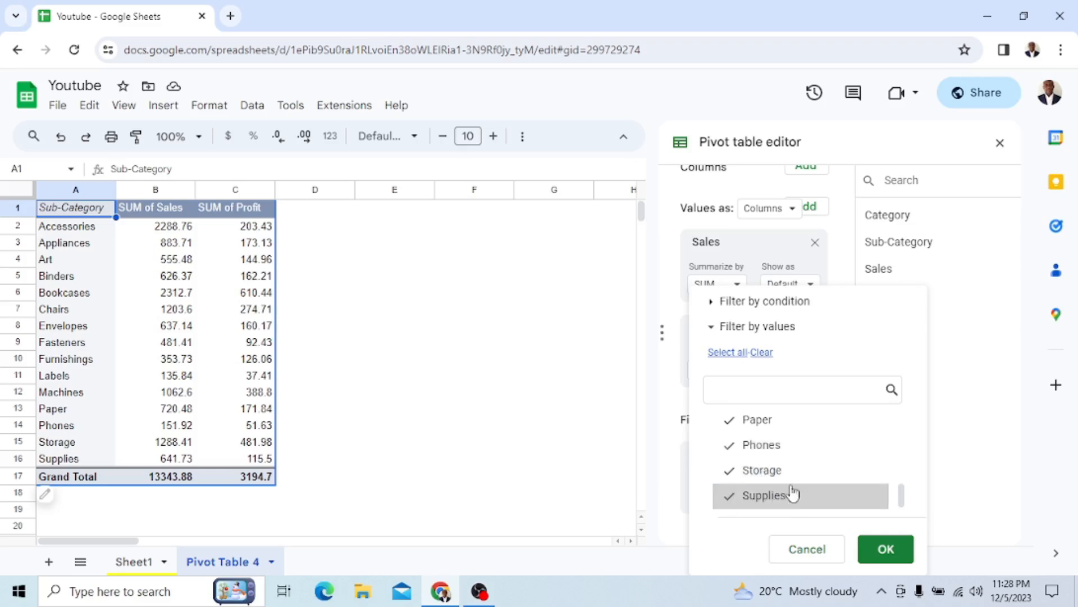
pyautogui.scroll(1, 770, 451)
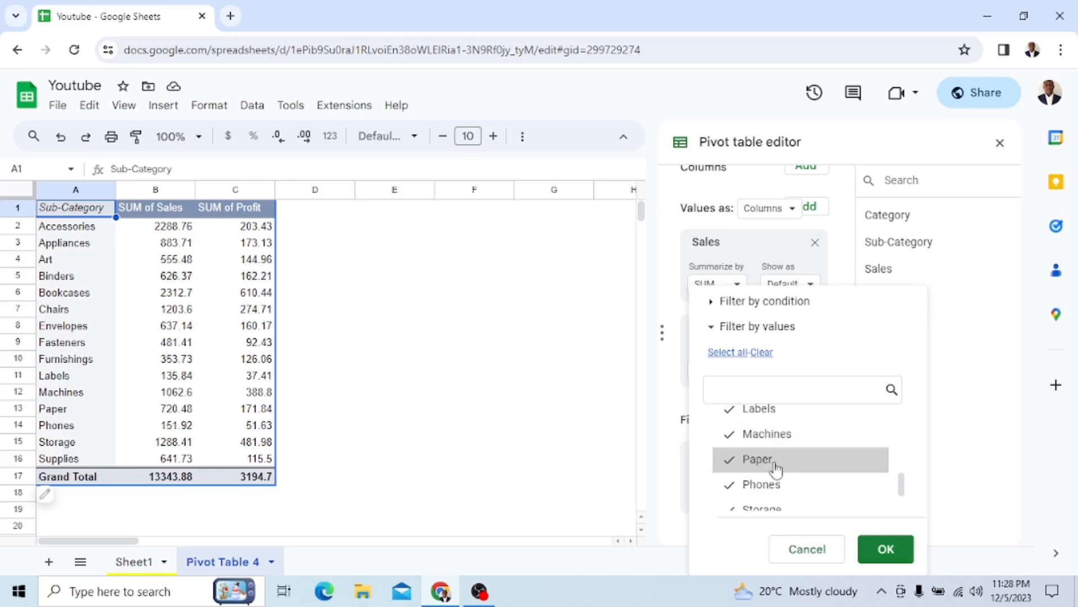
pyautogui.scroll(1, 770, 468)
pyautogui.click(768, 469)
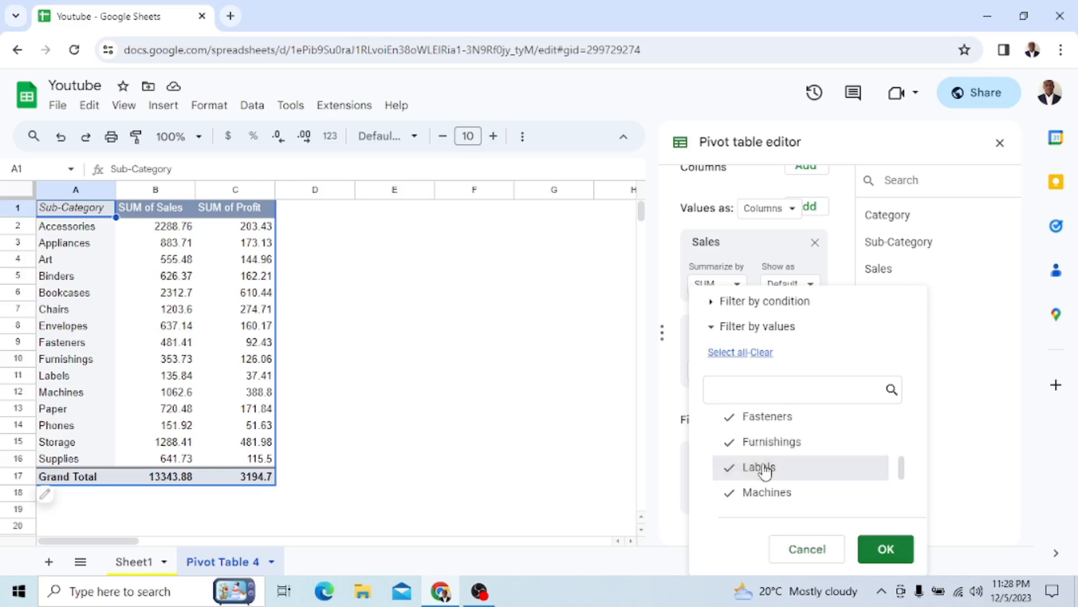
# Exclude Fasteners, Envelopes, Bookcases, Binders, Appliances and Accessories from the Sub-Category values as well, and apply the filter
pyautogui.scroll(1, 788, 449)
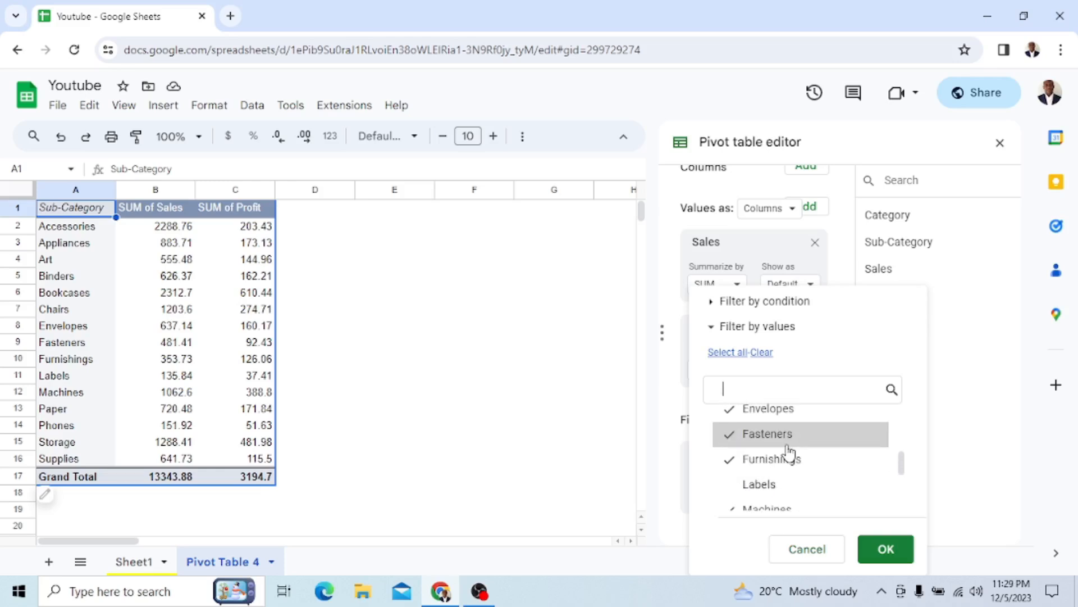
pyautogui.click(778, 444)
pyautogui.scroll(2, 775, 446)
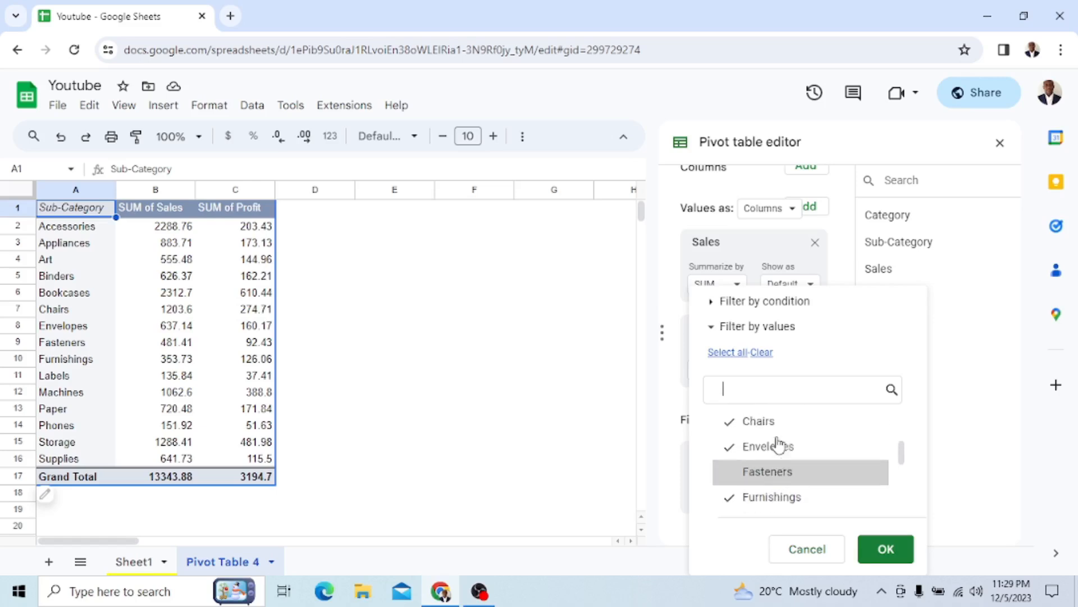
pyautogui.click(780, 452)
pyautogui.scroll(2, 786, 444)
pyautogui.click(779, 463)
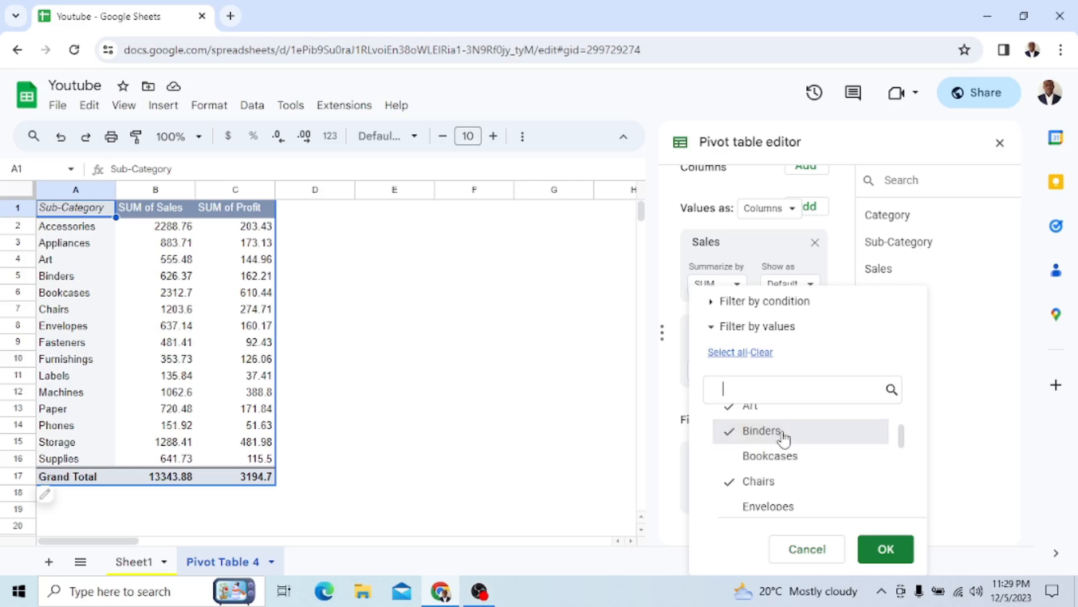
pyautogui.scroll(2, 784, 438)
pyautogui.click(761, 443)
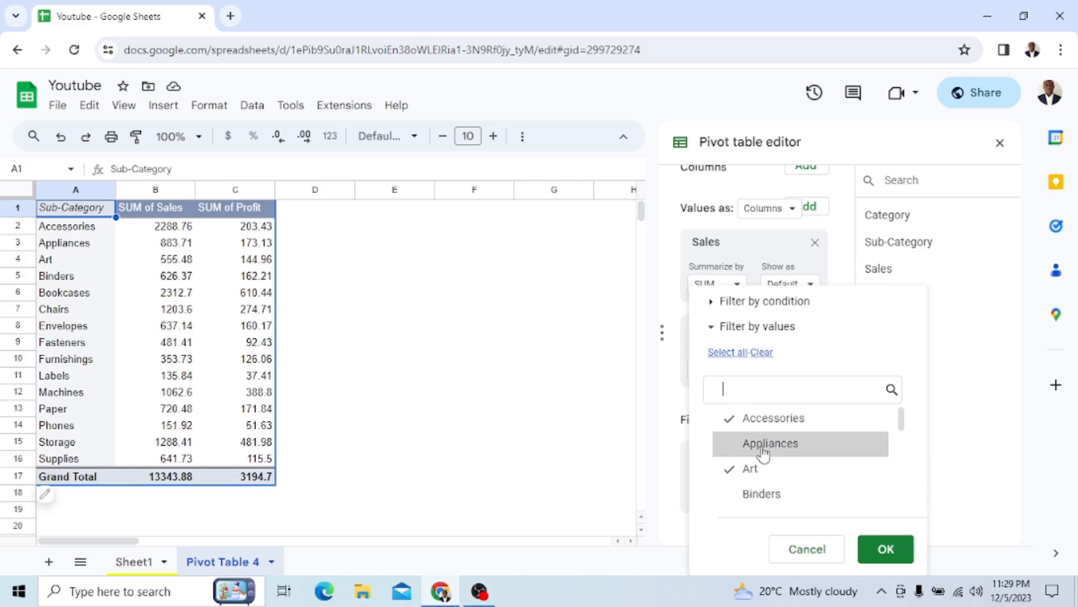
pyautogui.click(809, 423)
pyautogui.click(887, 551)
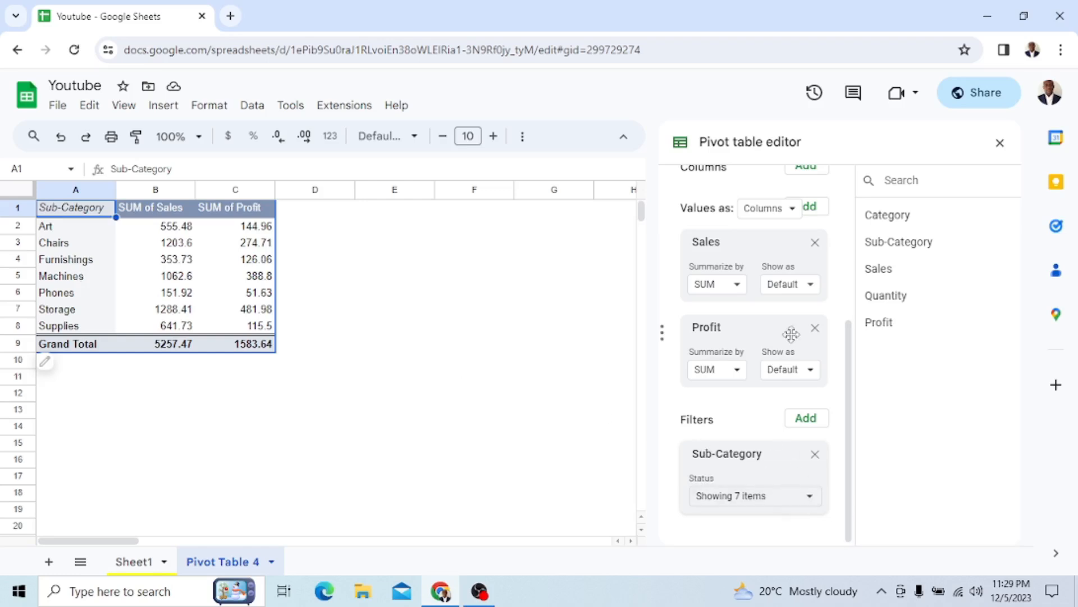
# Review which sub-categories are included in the Sub-Category filter, and close its value list without changing the selection
pyautogui.click(807, 420)
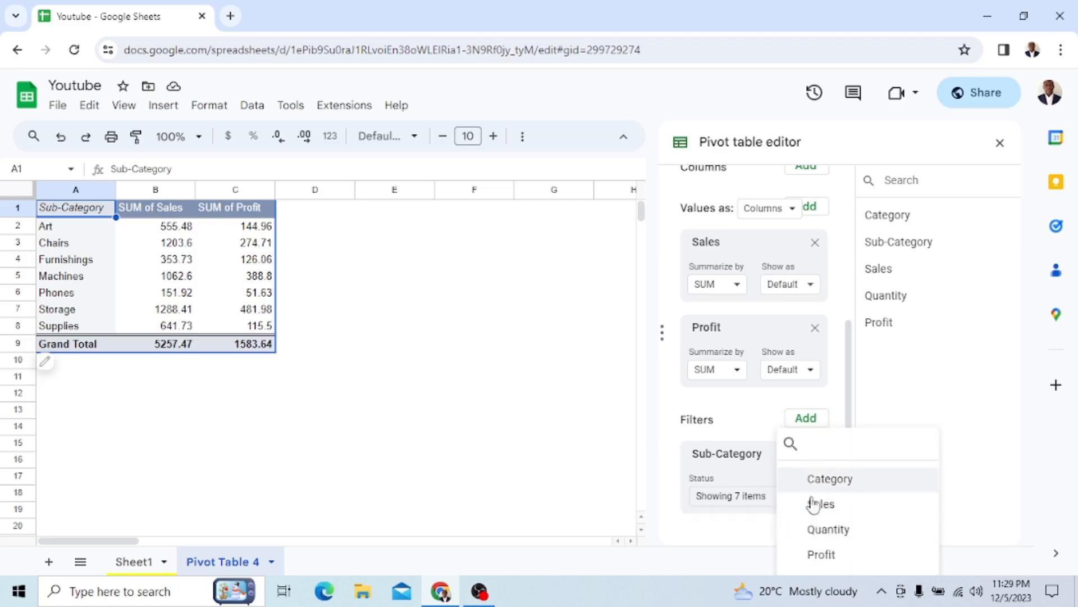
pyautogui.click(726, 534)
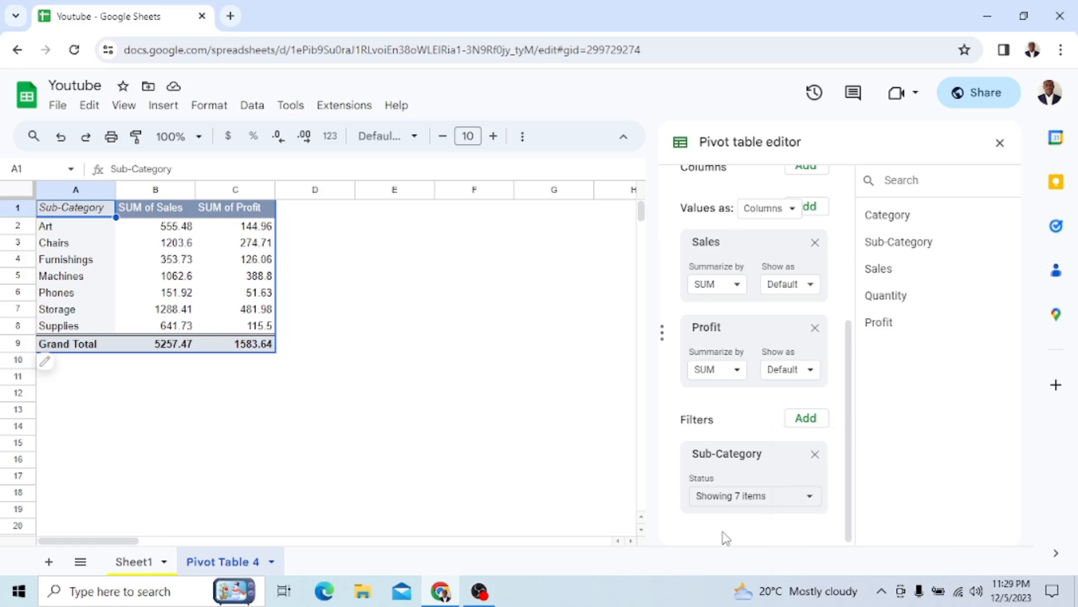
pyautogui.click(809, 498)
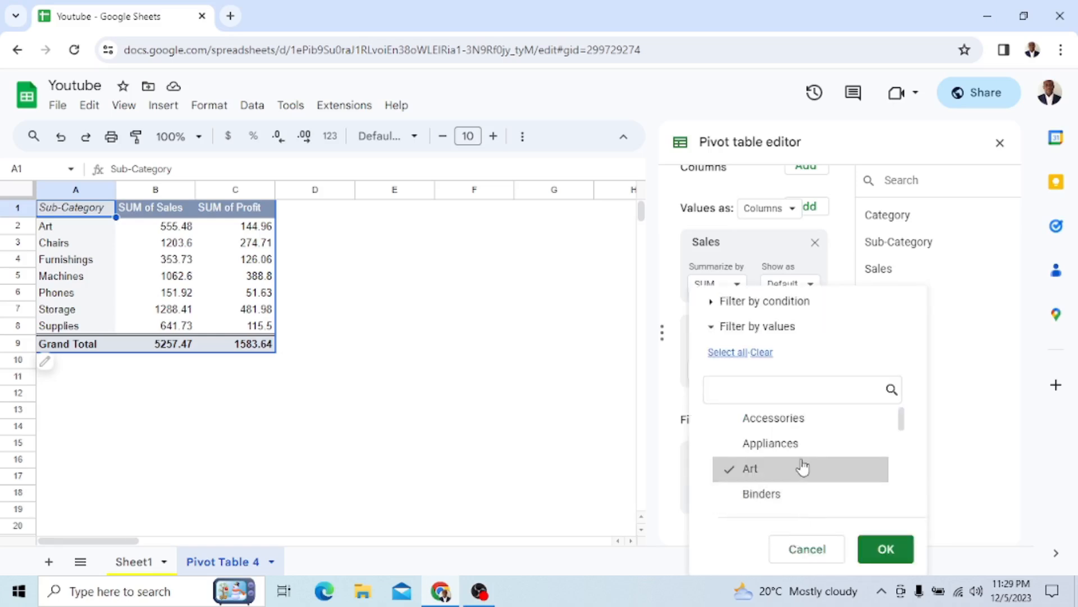
pyautogui.scroll(-5, 803, 466)
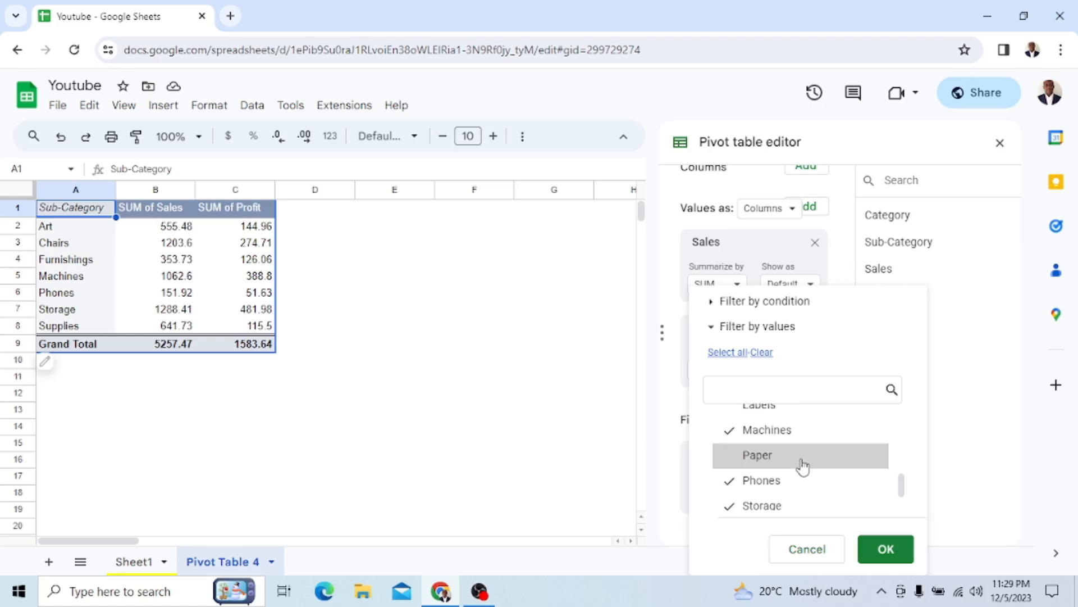
pyautogui.scroll(-1, 803, 467)
pyautogui.scroll(6, 803, 466)
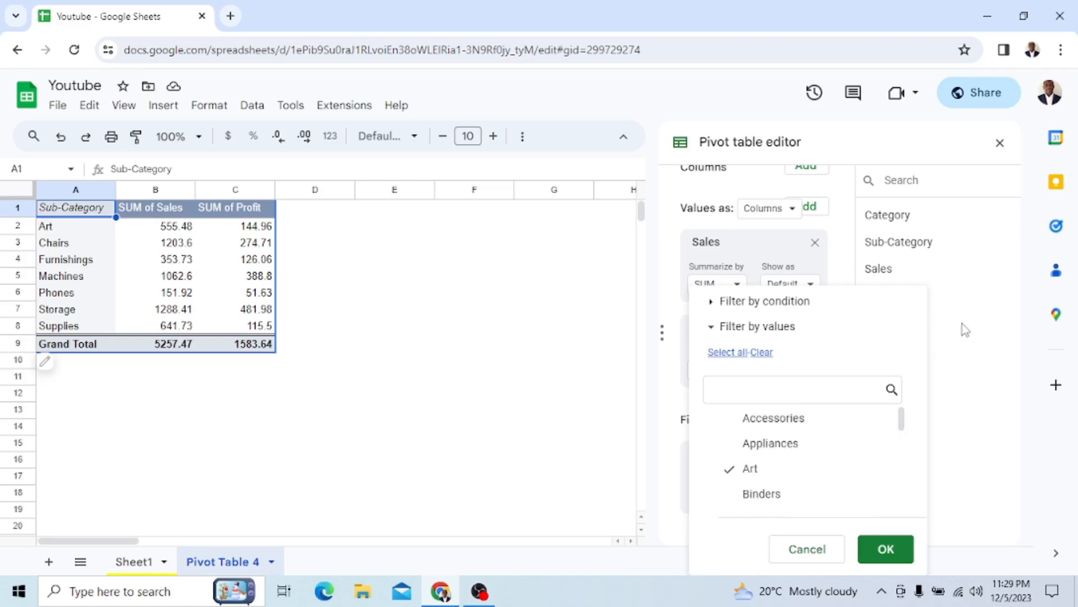
pyautogui.click(885, 548)
# Remove the Sales field from the values of the pivot table
pyautogui.scroll(5, 790, 400)
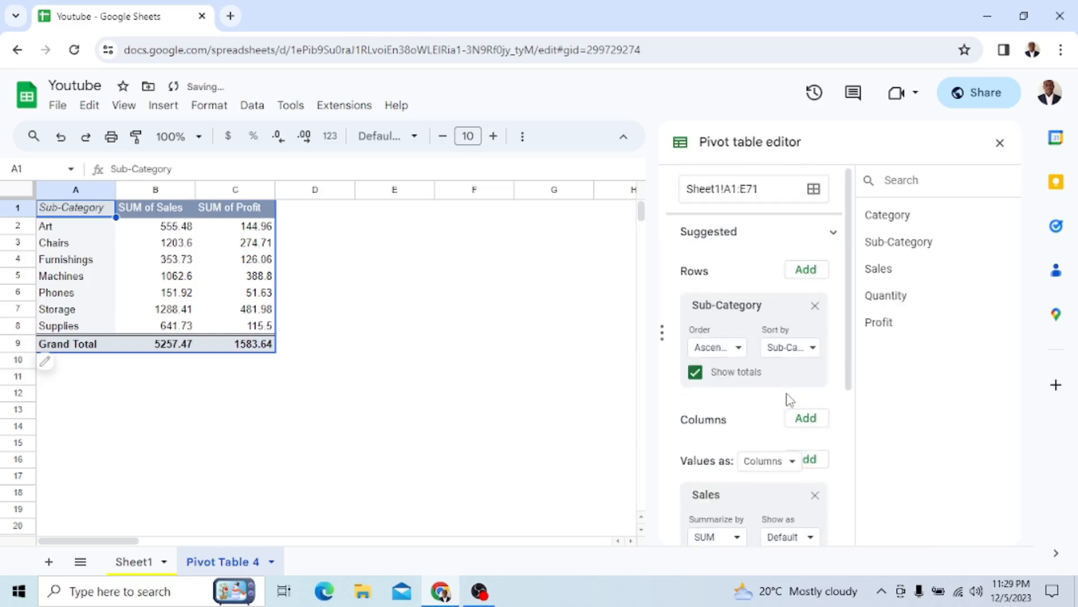
pyautogui.scroll(-3, 790, 400)
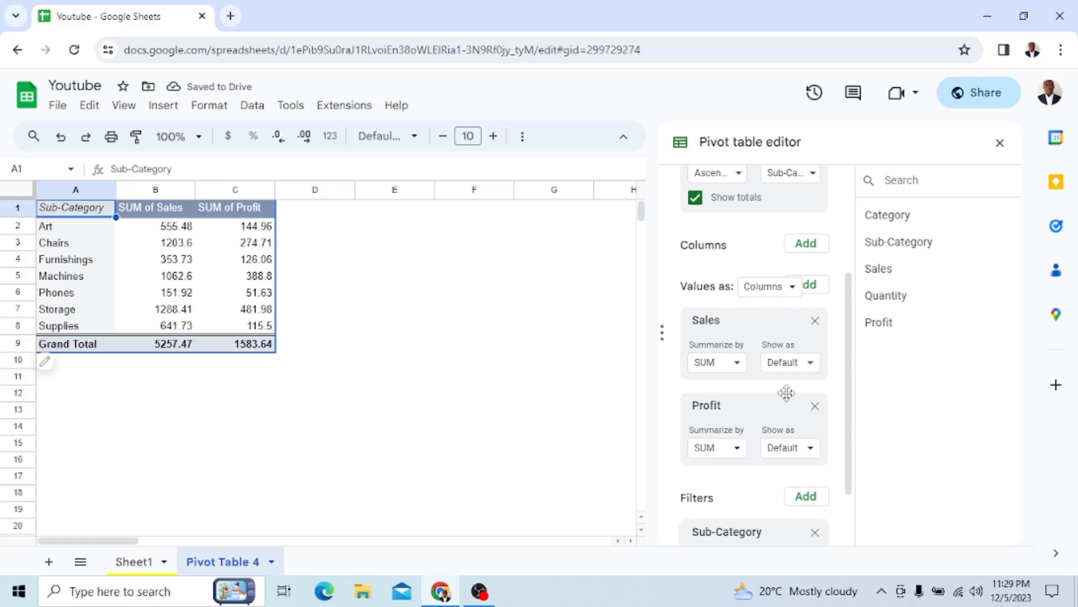
pyautogui.scroll(-2, 789, 396)
pyautogui.scroll(1, 790, 400)
pyautogui.scroll(-1, 790, 400)
pyautogui.scroll(1, 789, 398)
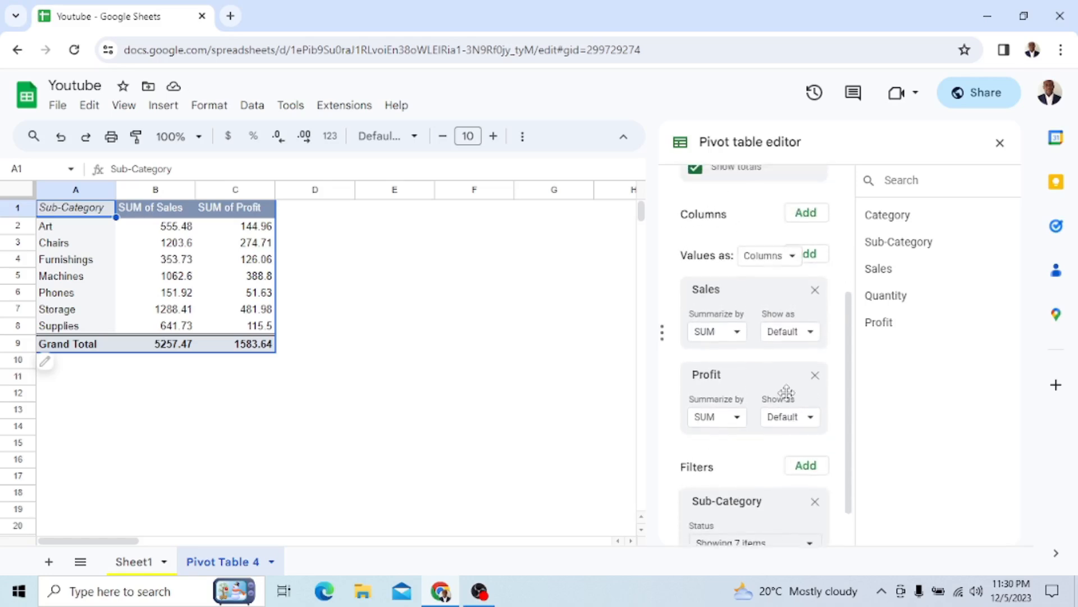
pyautogui.click(815, 290)
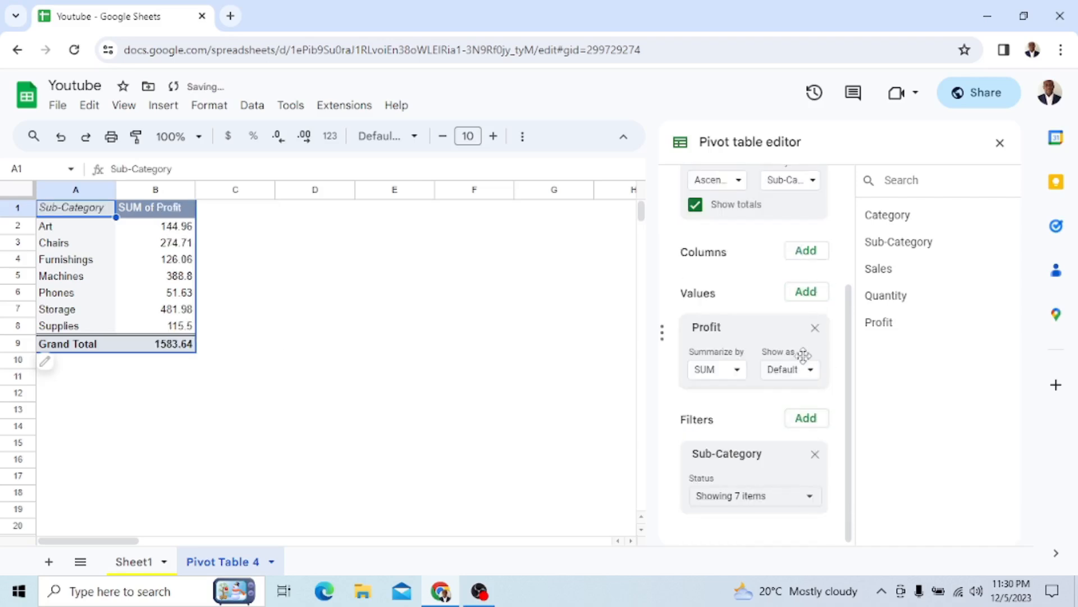
# Replace the Profit field in the pivot table's values with the Quantity field
pyautogui.moveTo(813, 336); pyautogui.dragTo(813, 338)
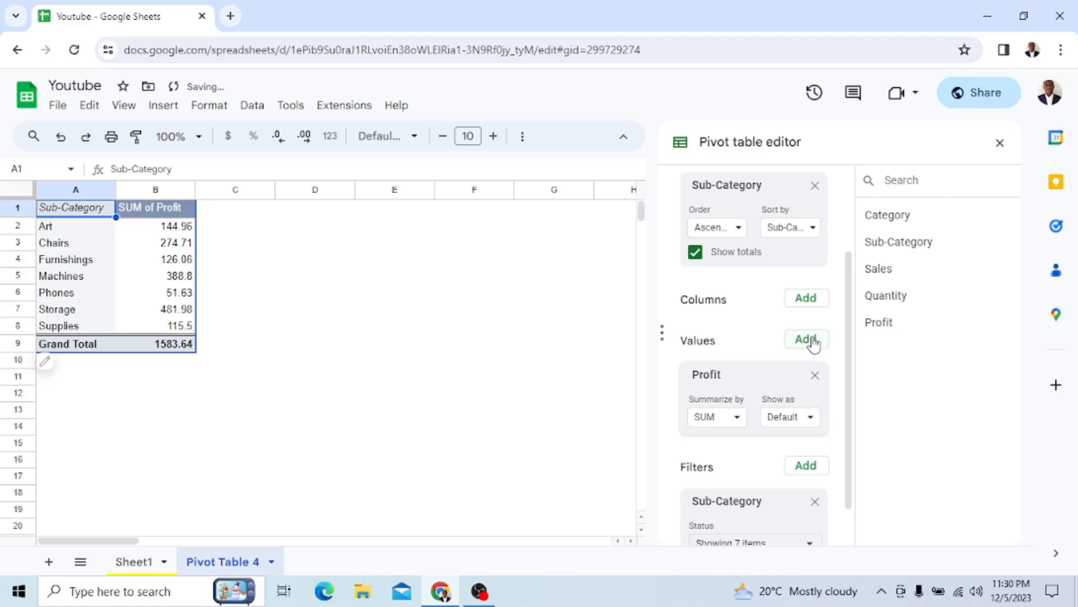
pyautogui.click(815, 375)
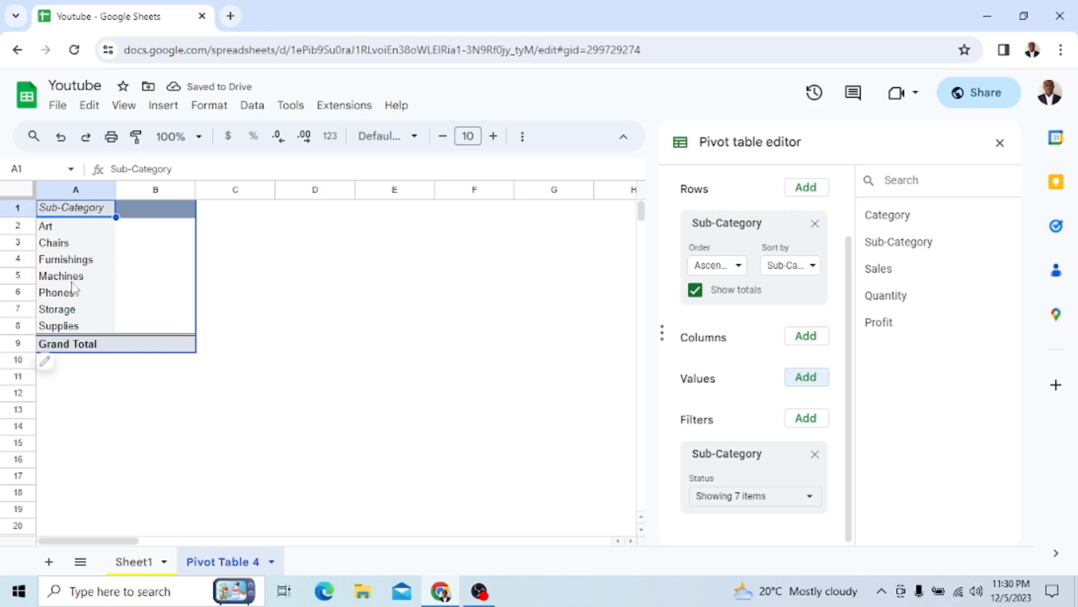
pyautogui.click(806, 378)
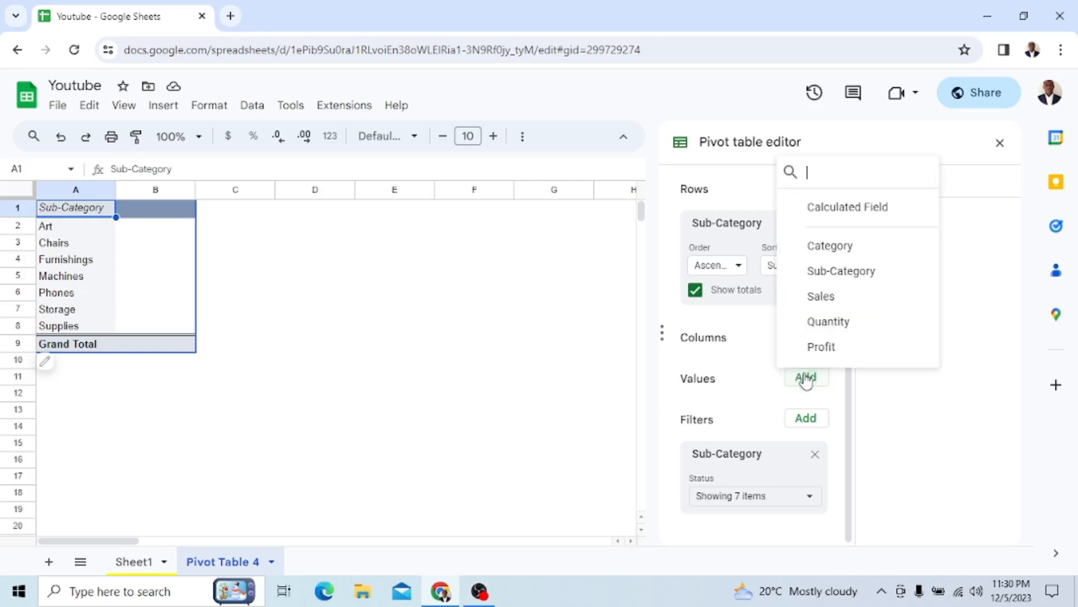
pyautogui.click(831, 324)
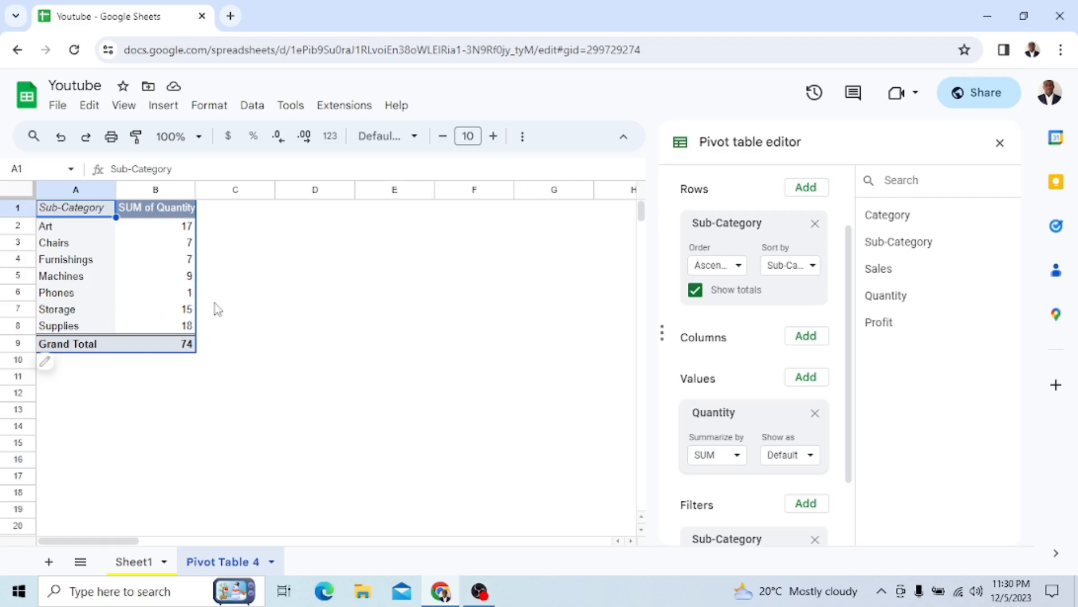
pyautogui.scroll(-1, 373, 367)
pyautogui.scroll(1, 373, 366)
pyautogui.scroll(2, 730, 321)
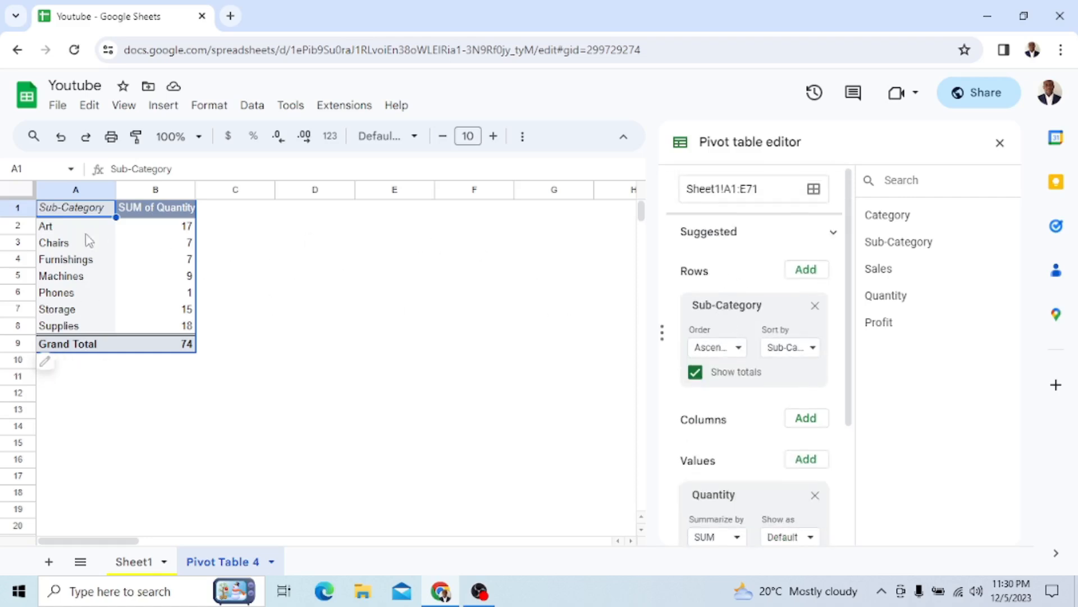
pyautogui.scroll(-3, 808, 395)
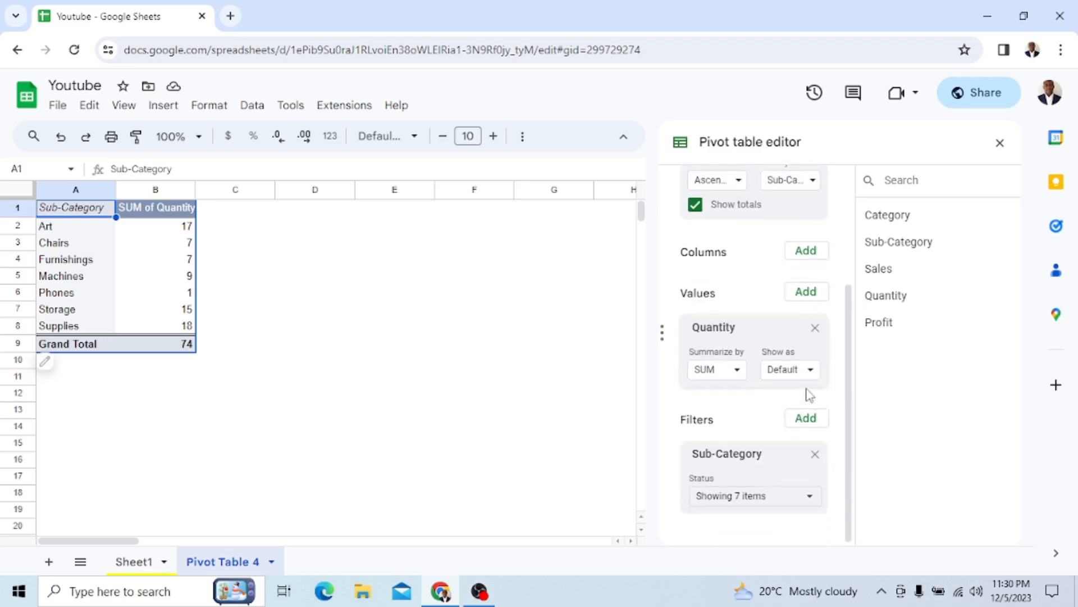
pyautogui.scroll(2, 808, 396)
pyautogui.scroll(-2, 807, 396)
# Remove the Quantity field from the pivot table's values and add it back
pyautogui.scroll(1, 809, 393)
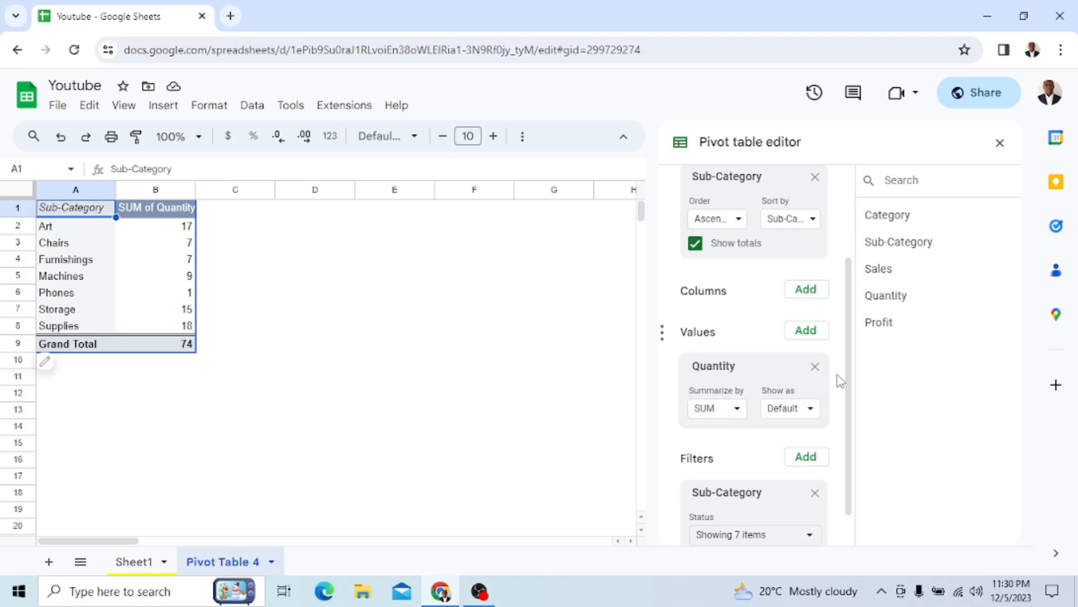
pyautogui.click(815, 367)
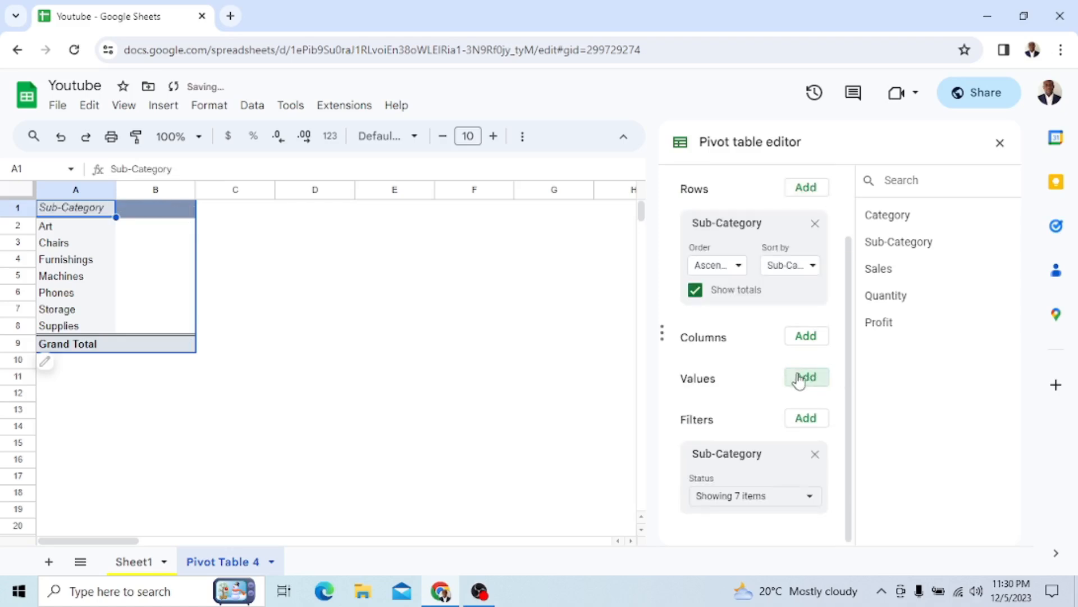
pyautogui.click(803, 381)
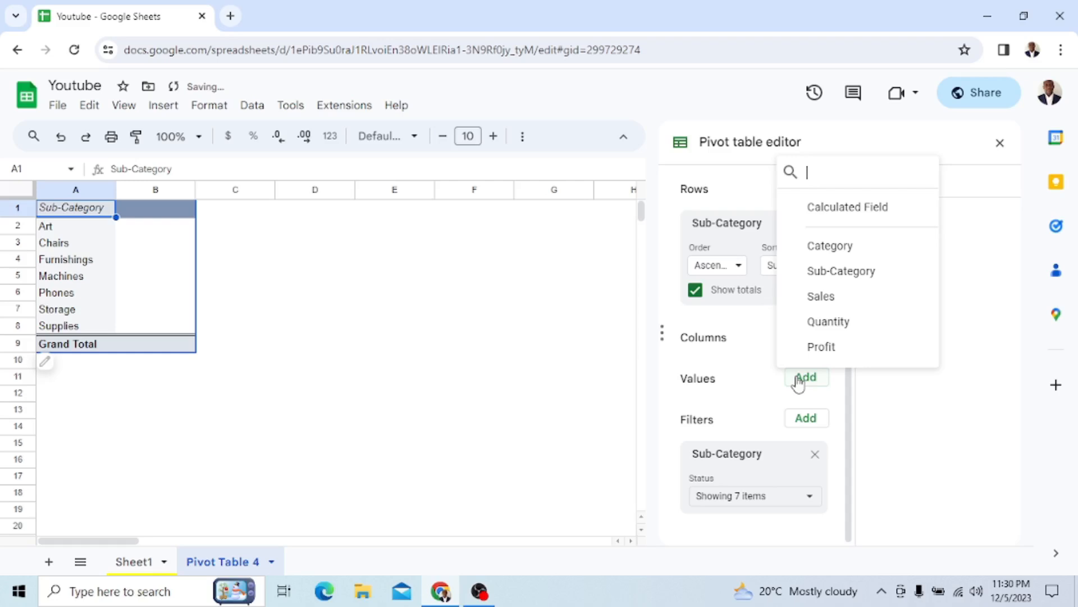
pyautogui.click(836, 326)
# Summarize the Quantity values by MAX
pyautogui.scroll(-1, 772, 403)
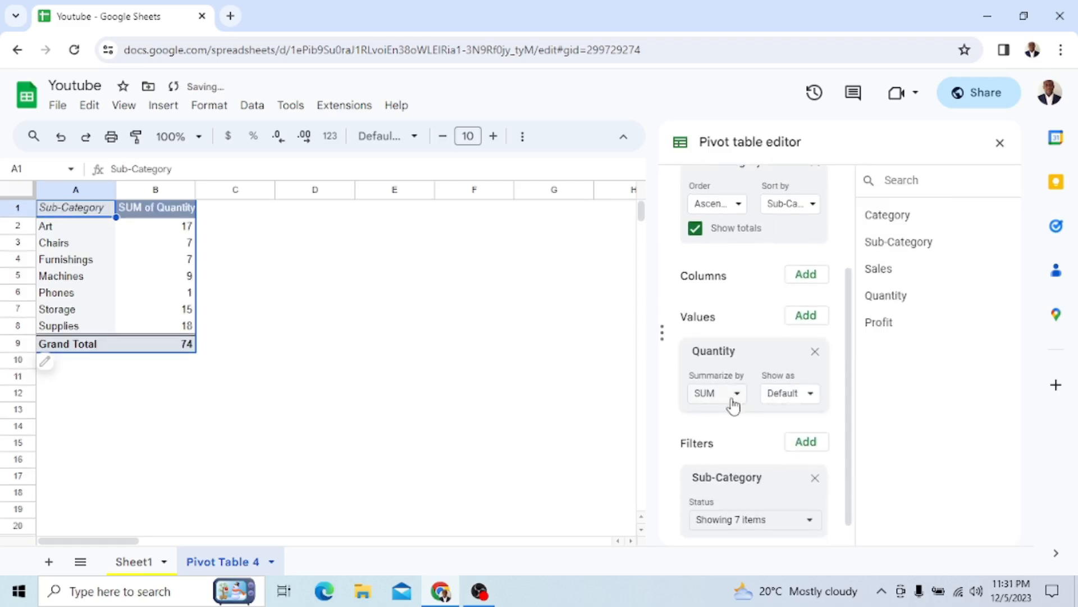
pyautogui.click(738, 396)
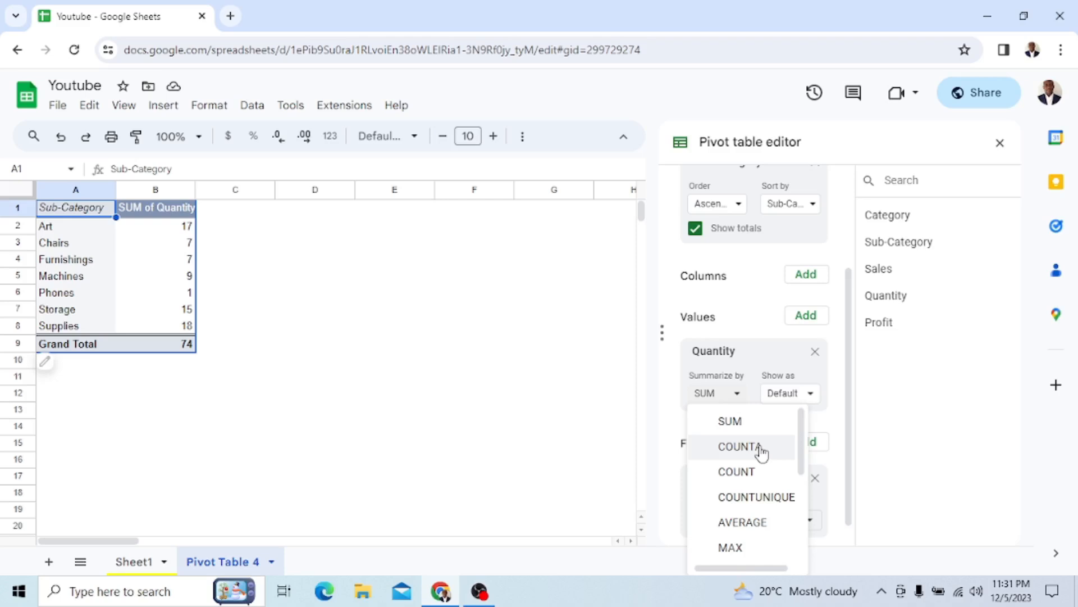
pyautogui.scroll(-2, 764, 452)
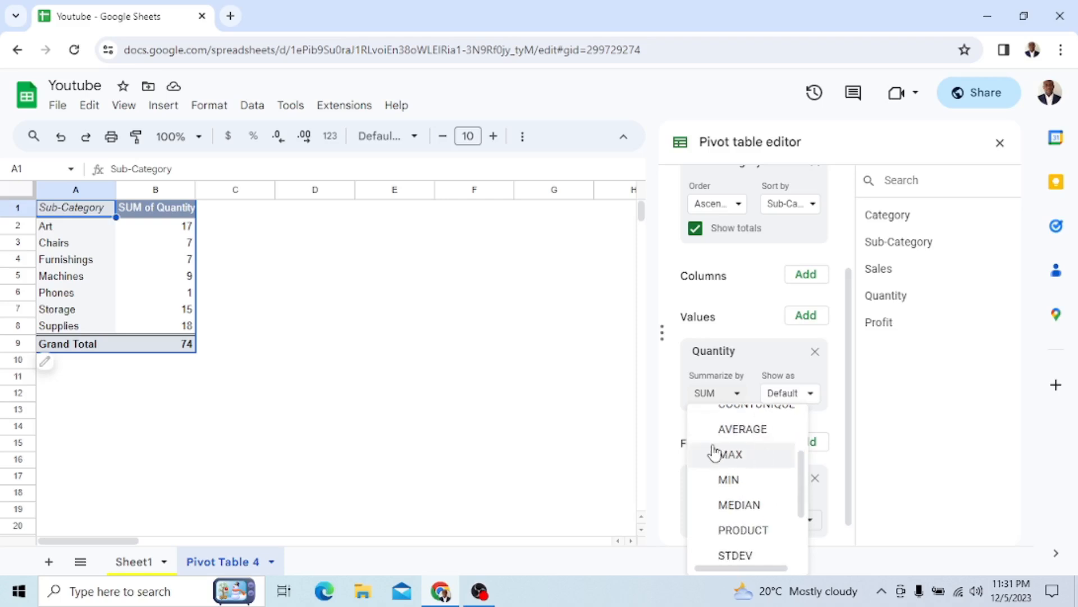
pyautogui.click(749, 458)
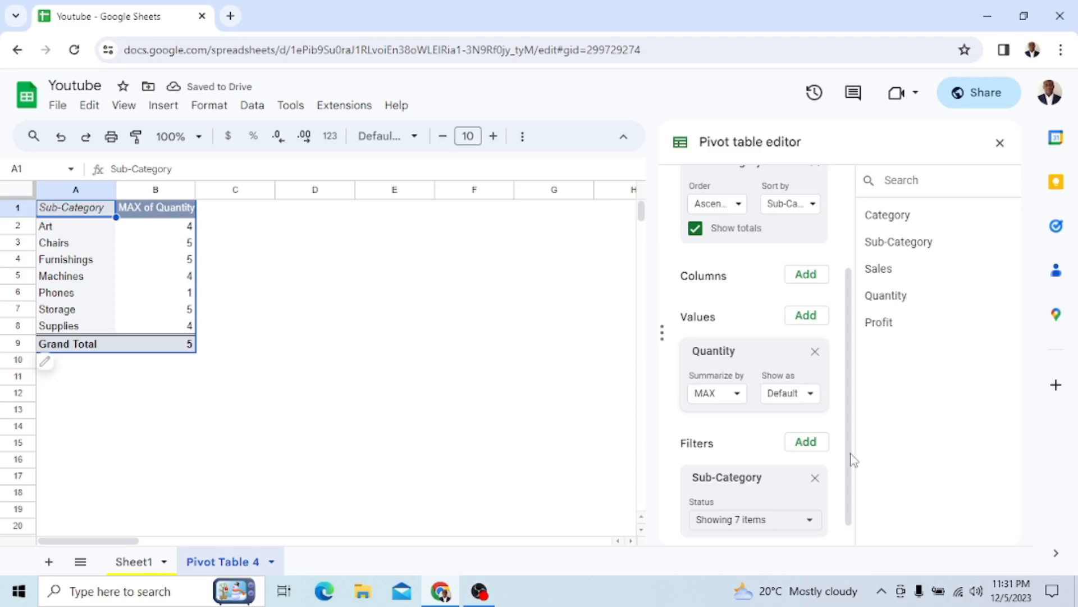
# Change the summary function of the Quantity values to MIN
pyautogui.click(735, 395)
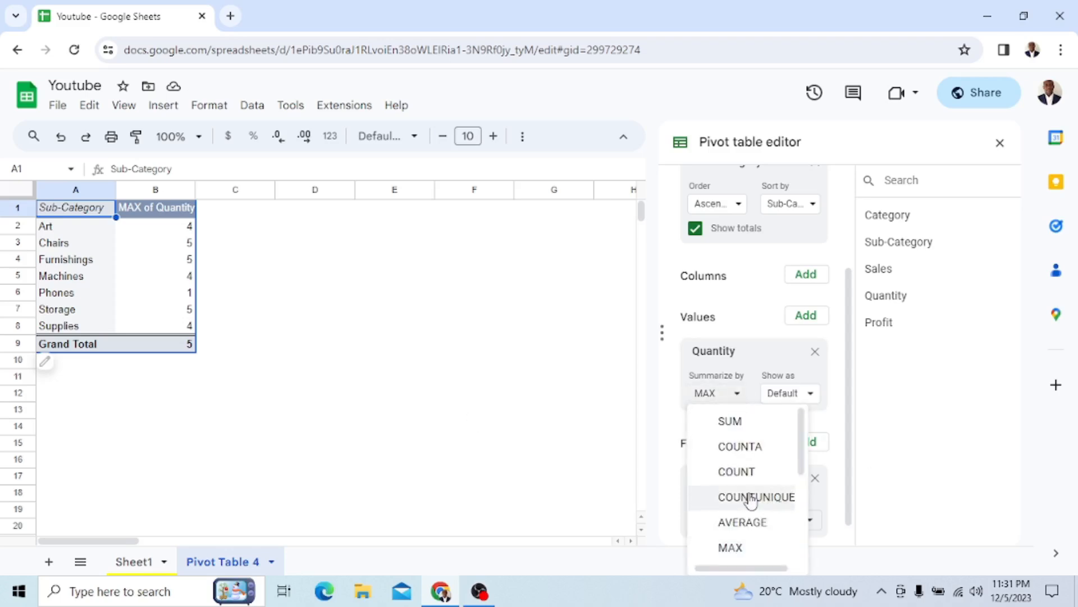
pyautogui.scroll(-2, 747, 500)
pyautogui.click(729, 457)
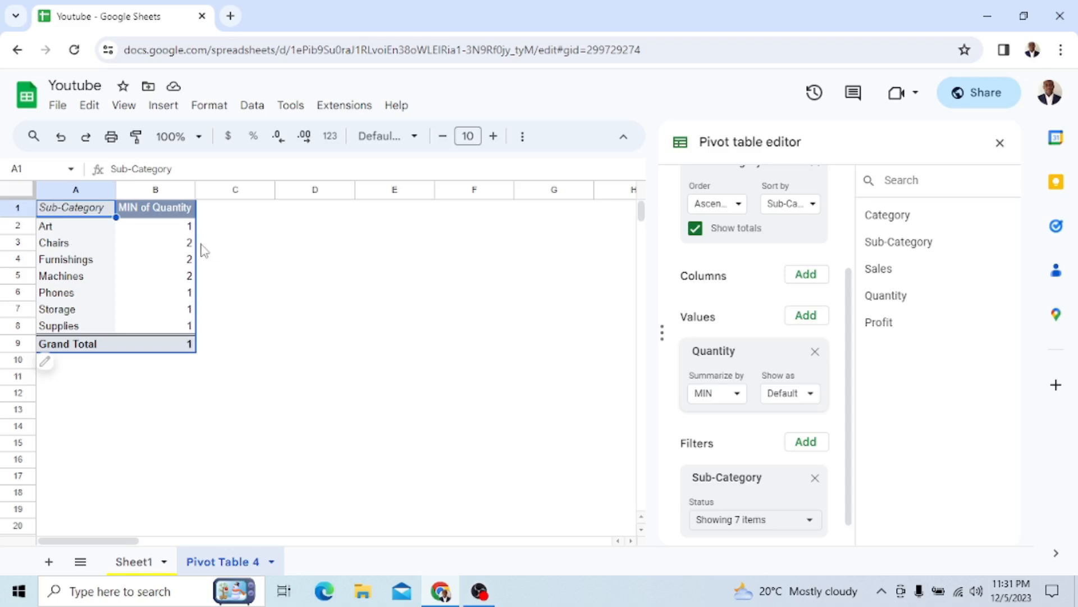
# Set the Quantity values to be summarized by AVERAGE
pyautogui.click(739, 395)
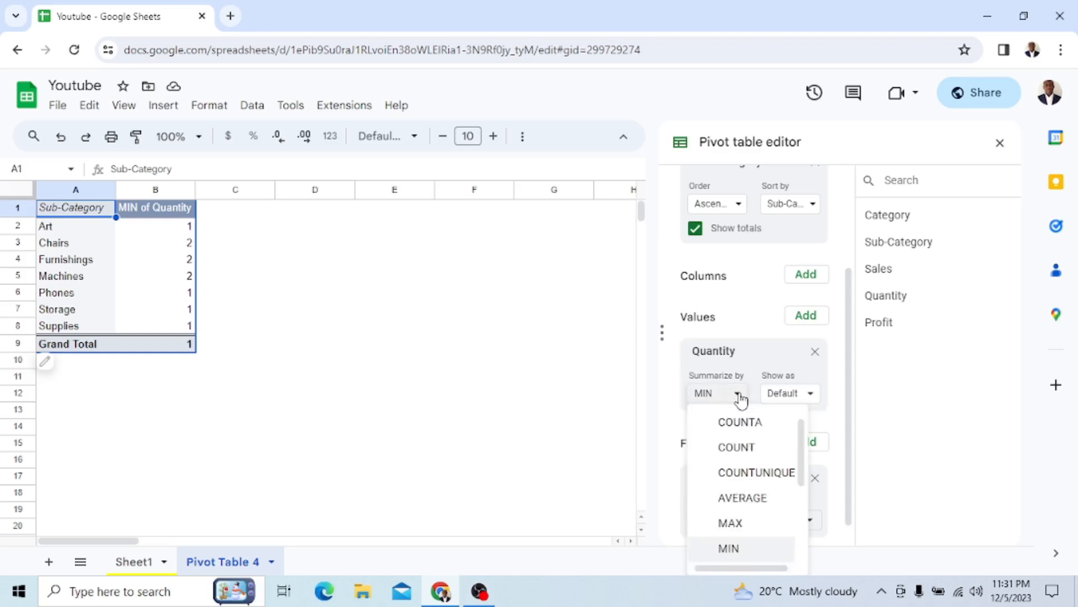
pyautogui.scroll(-1, 764, 511)
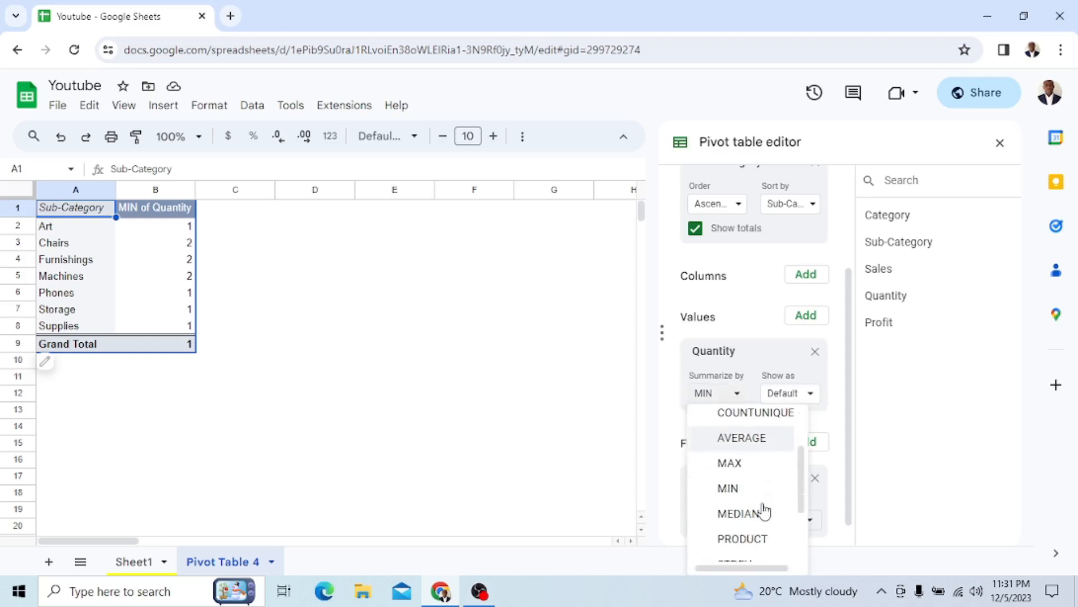
pyautogui.click(742, 432)
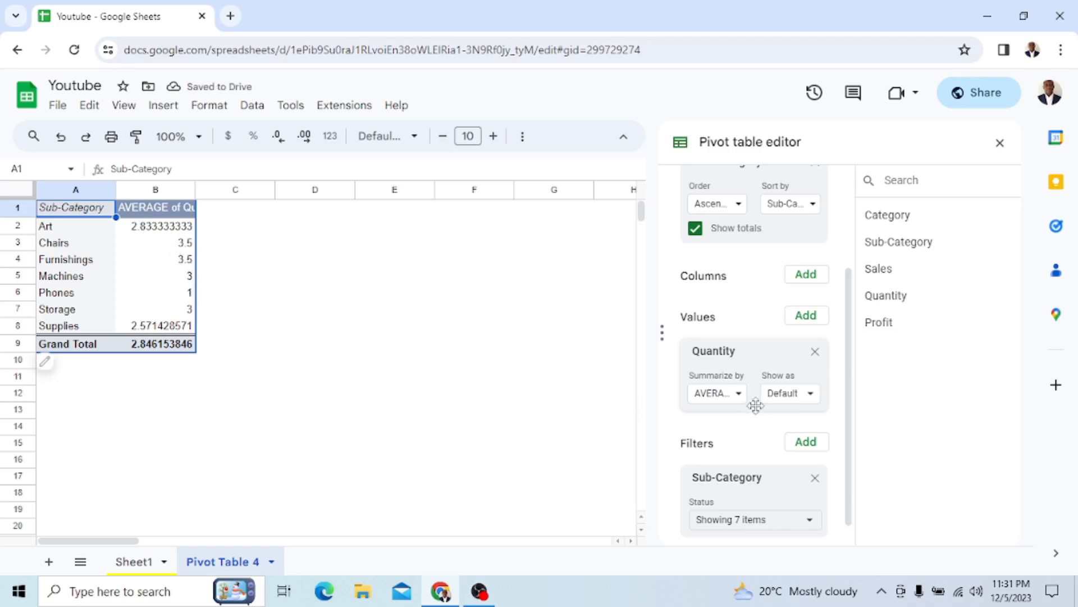
# Look through the available summary functions and summarize the Quantity values by COUNTUNIQUE
pyautogui.click(739, 396)
pyautogui.scroll(-3, 752, 476)
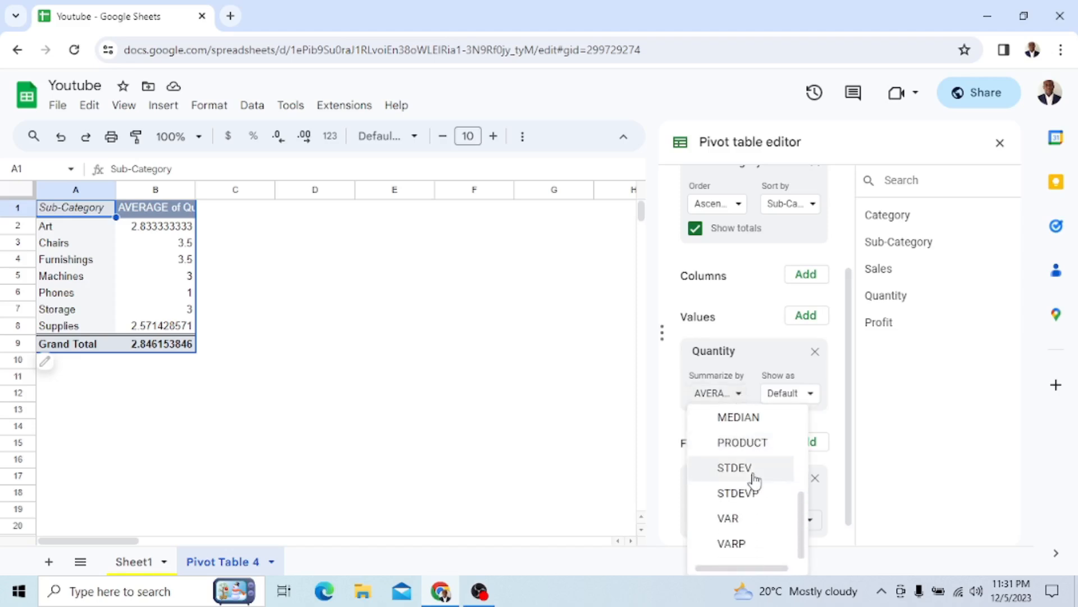
pyautogui.scroll(3, 754, 480)
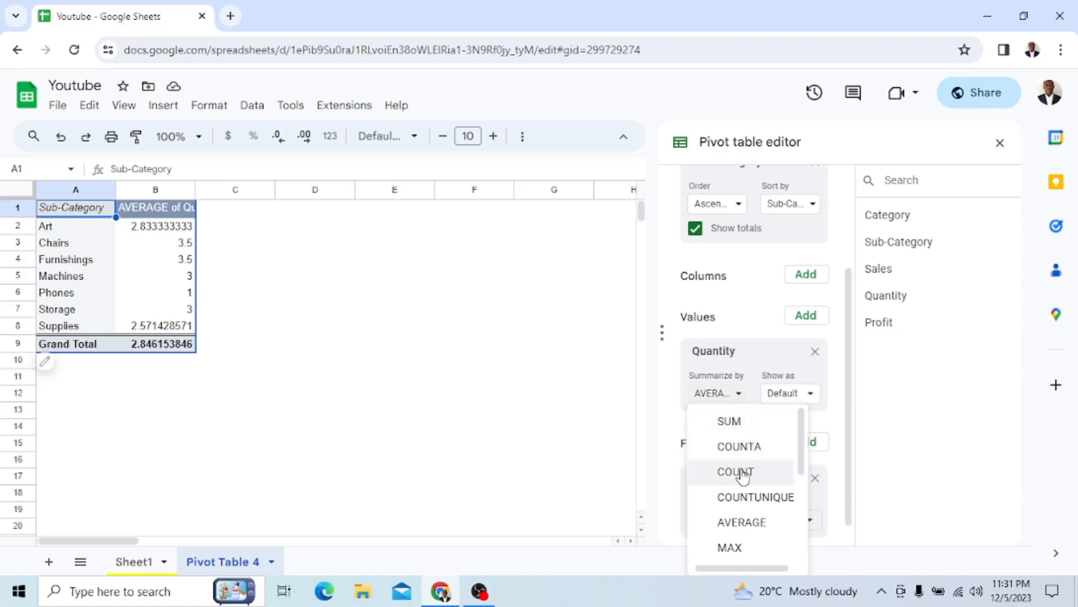
pyautogui.scroll(-1, 759, 476)
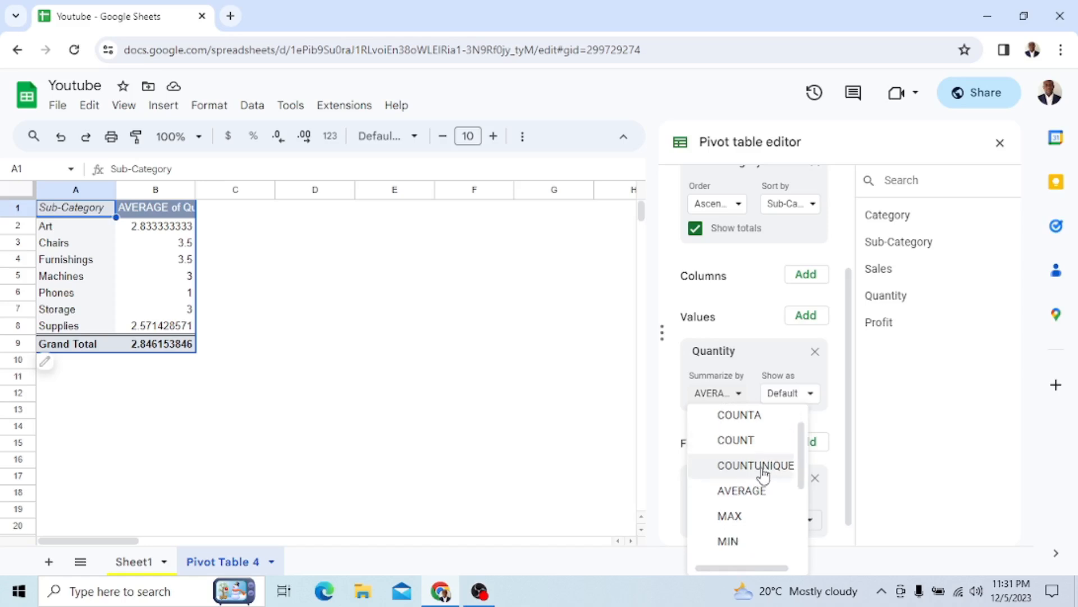
pyautogui.click(762, 475)
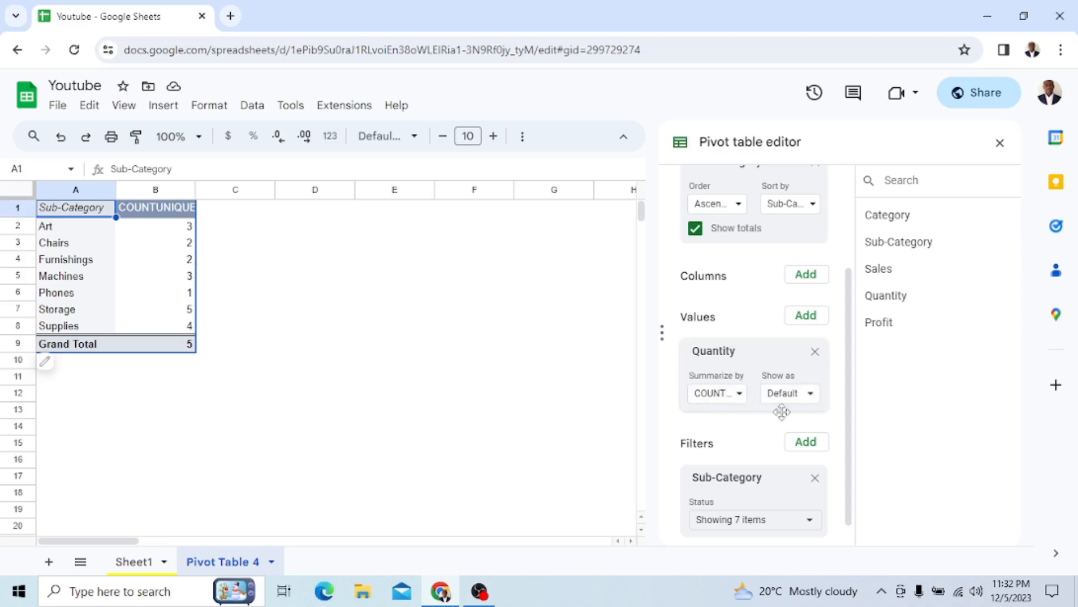
# Apply the suggested pivot table Average of Sales for each Sub-Category, and replace it with the suggested Sum of Profit for each Category
pyautogui.scroll(-1, 789, 441)
pyautogui.scroll(3, 790, 438)
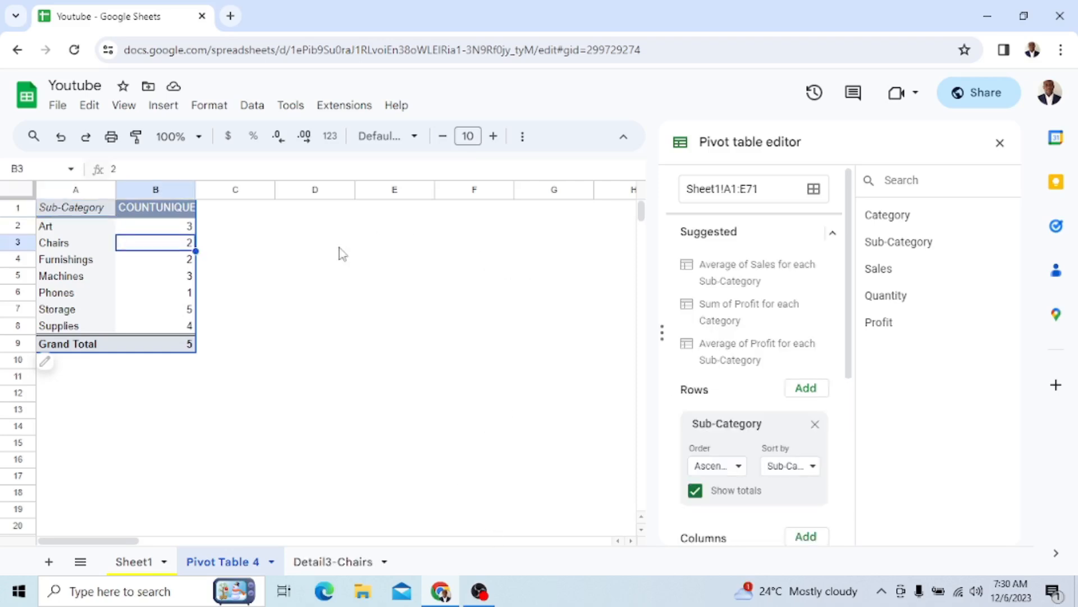
pyautogui.click(740, 278)
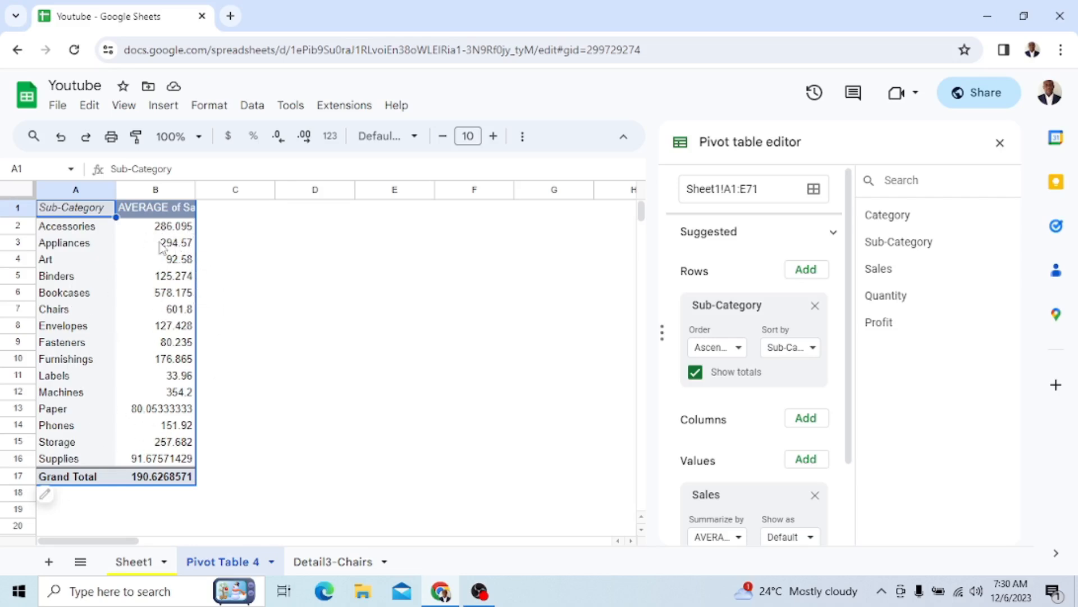
pyautogui.click(834, 237)
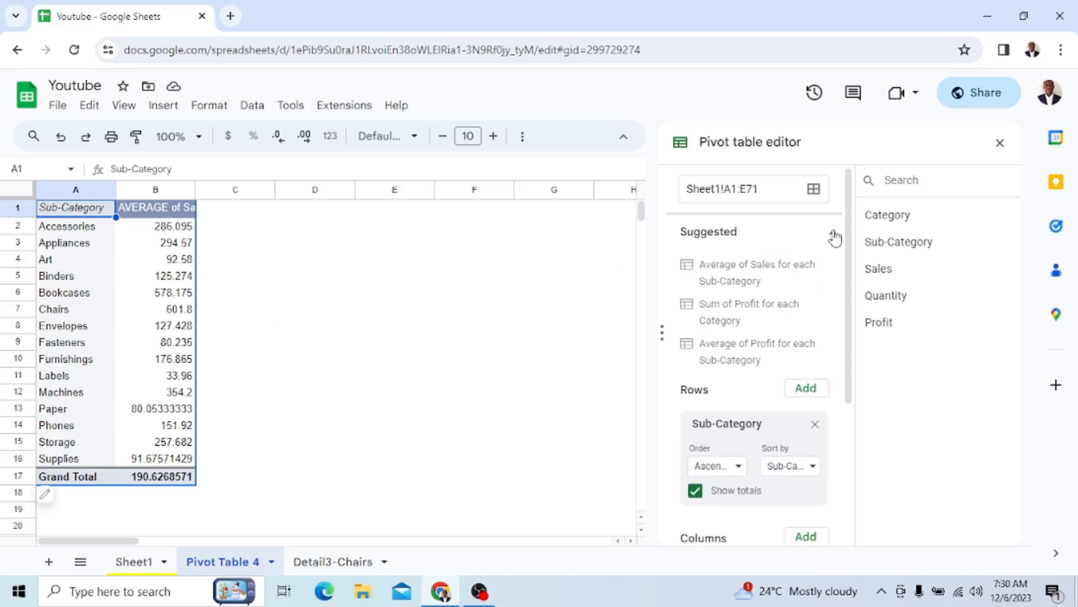
pyautogui.click(763, 317)
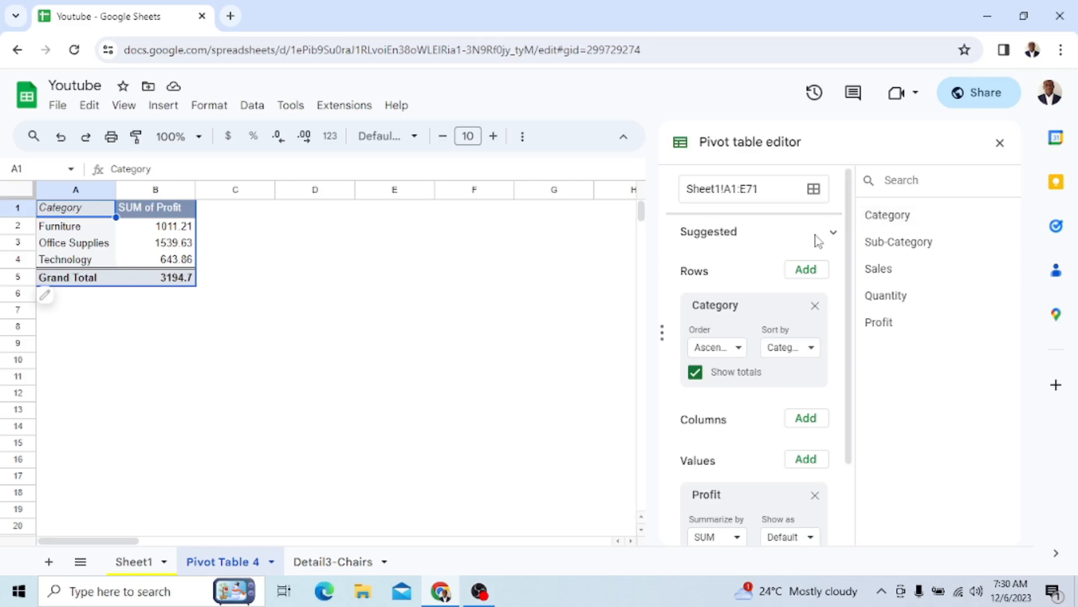
# Apply the suggested pivot table Average of Profit for each Sub-Category
pyautogui.click(833, 236)
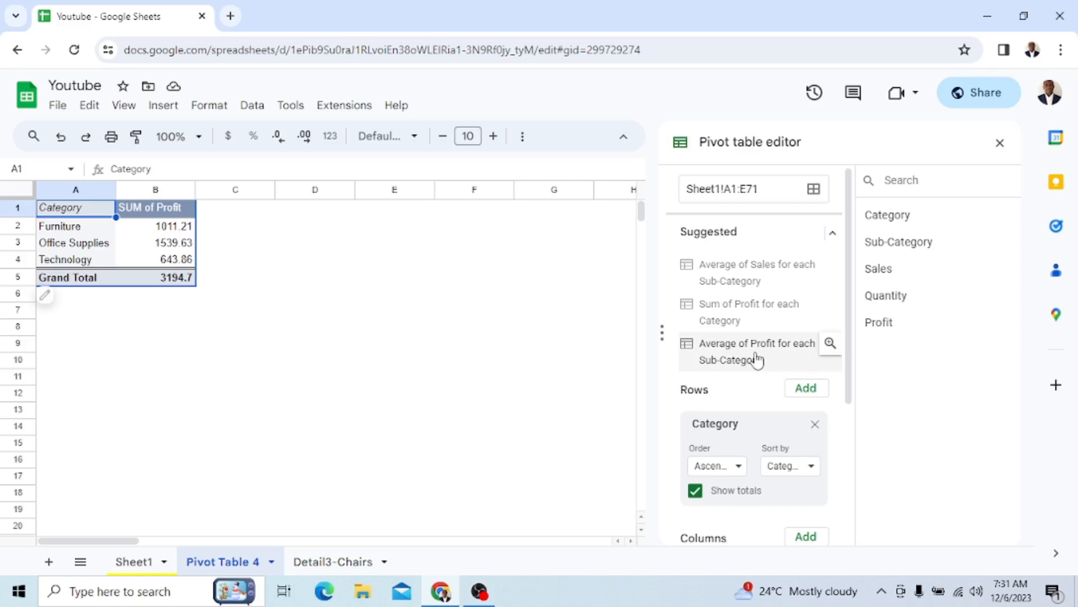
pyautogui.click(757, 359)
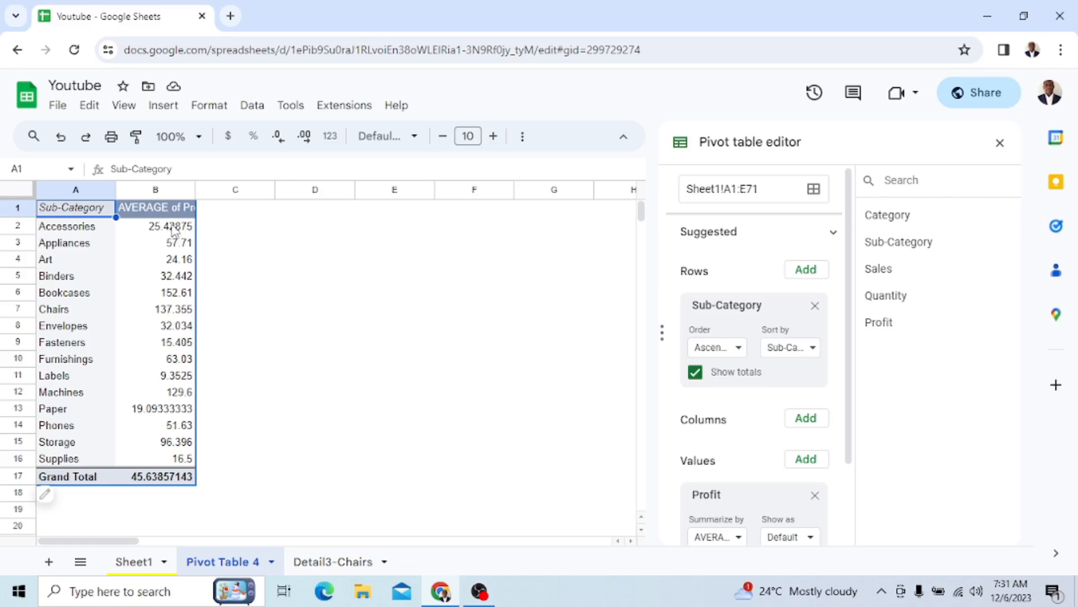
# Format the average profit values in B2:B16 as dollar currency with no decimal places
pyautogui.moveTo(172, 230); pyautogui.dragTo(185, 463)
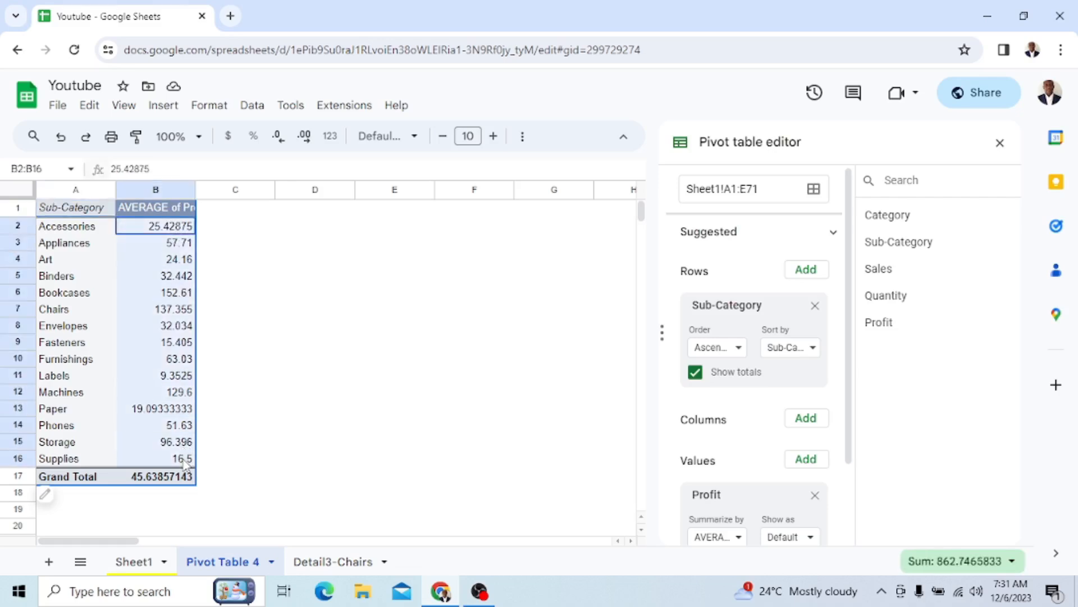
pyautogui.click(228, 137)
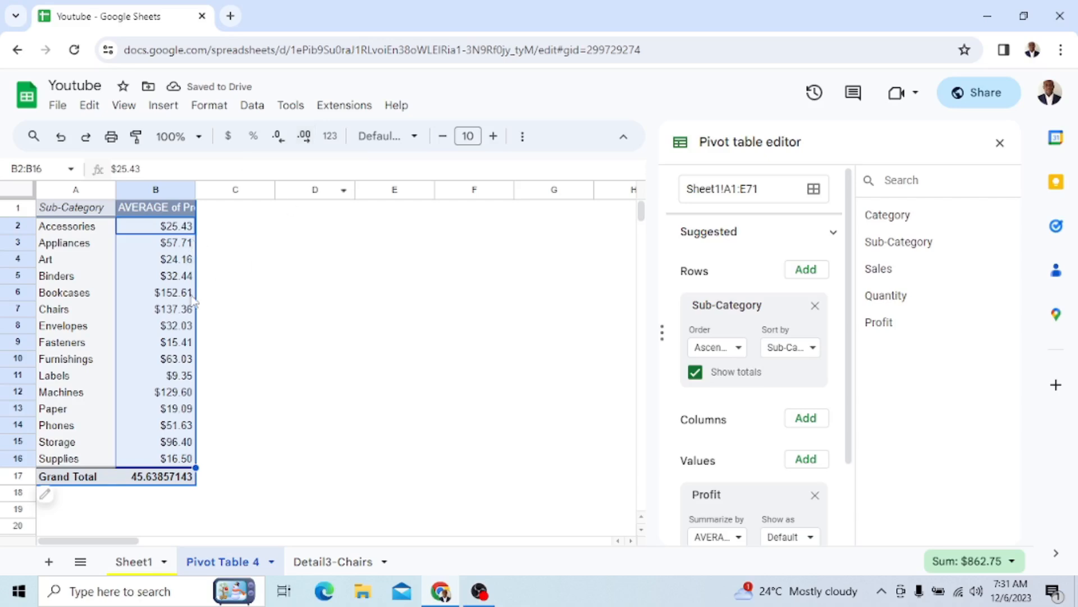
pyautogui.click(305, 136)
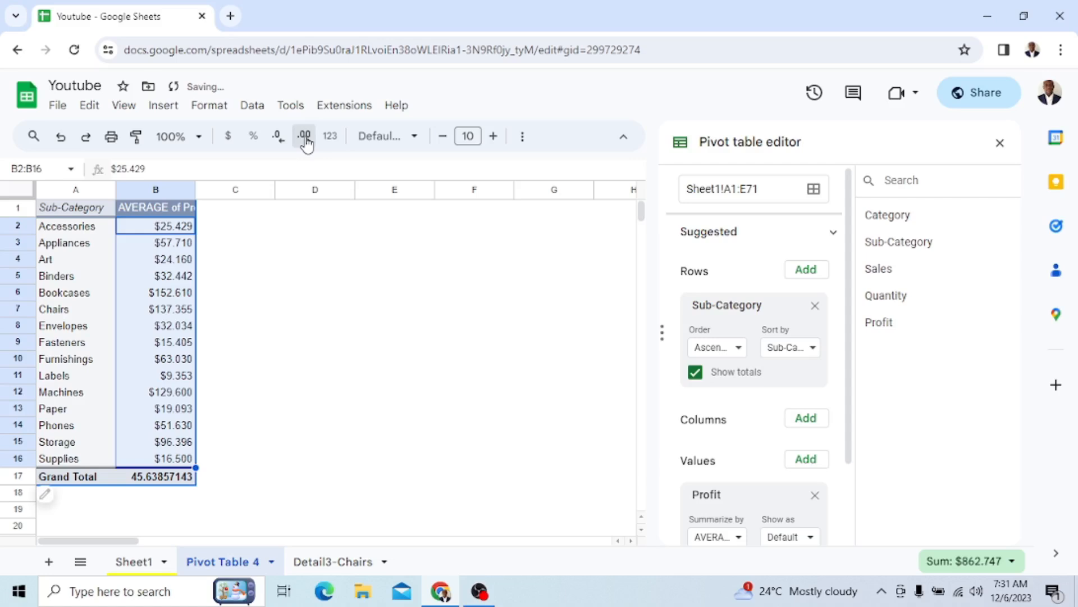
pyautogui.click(277, 137)
pyautogui.click(277, 136)
pyautogui.click(278, 136)
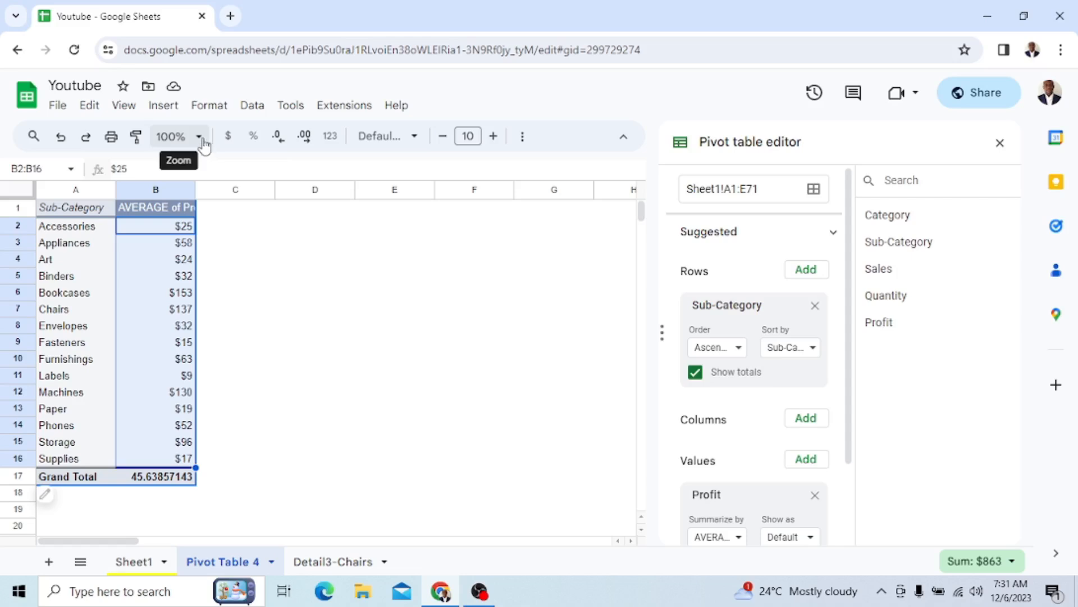
pyautogui.click(269, 312)
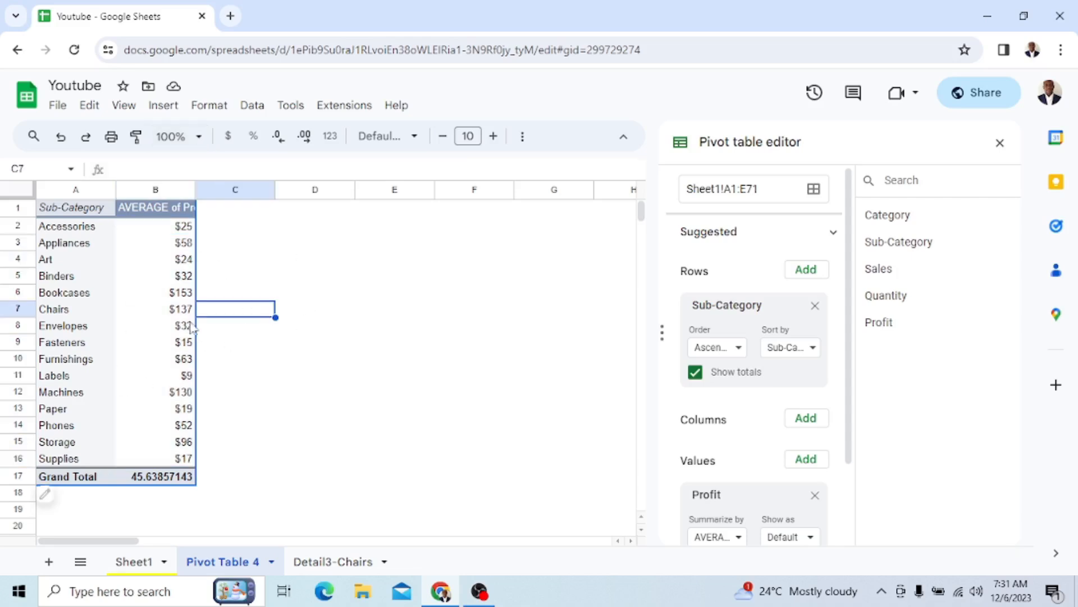